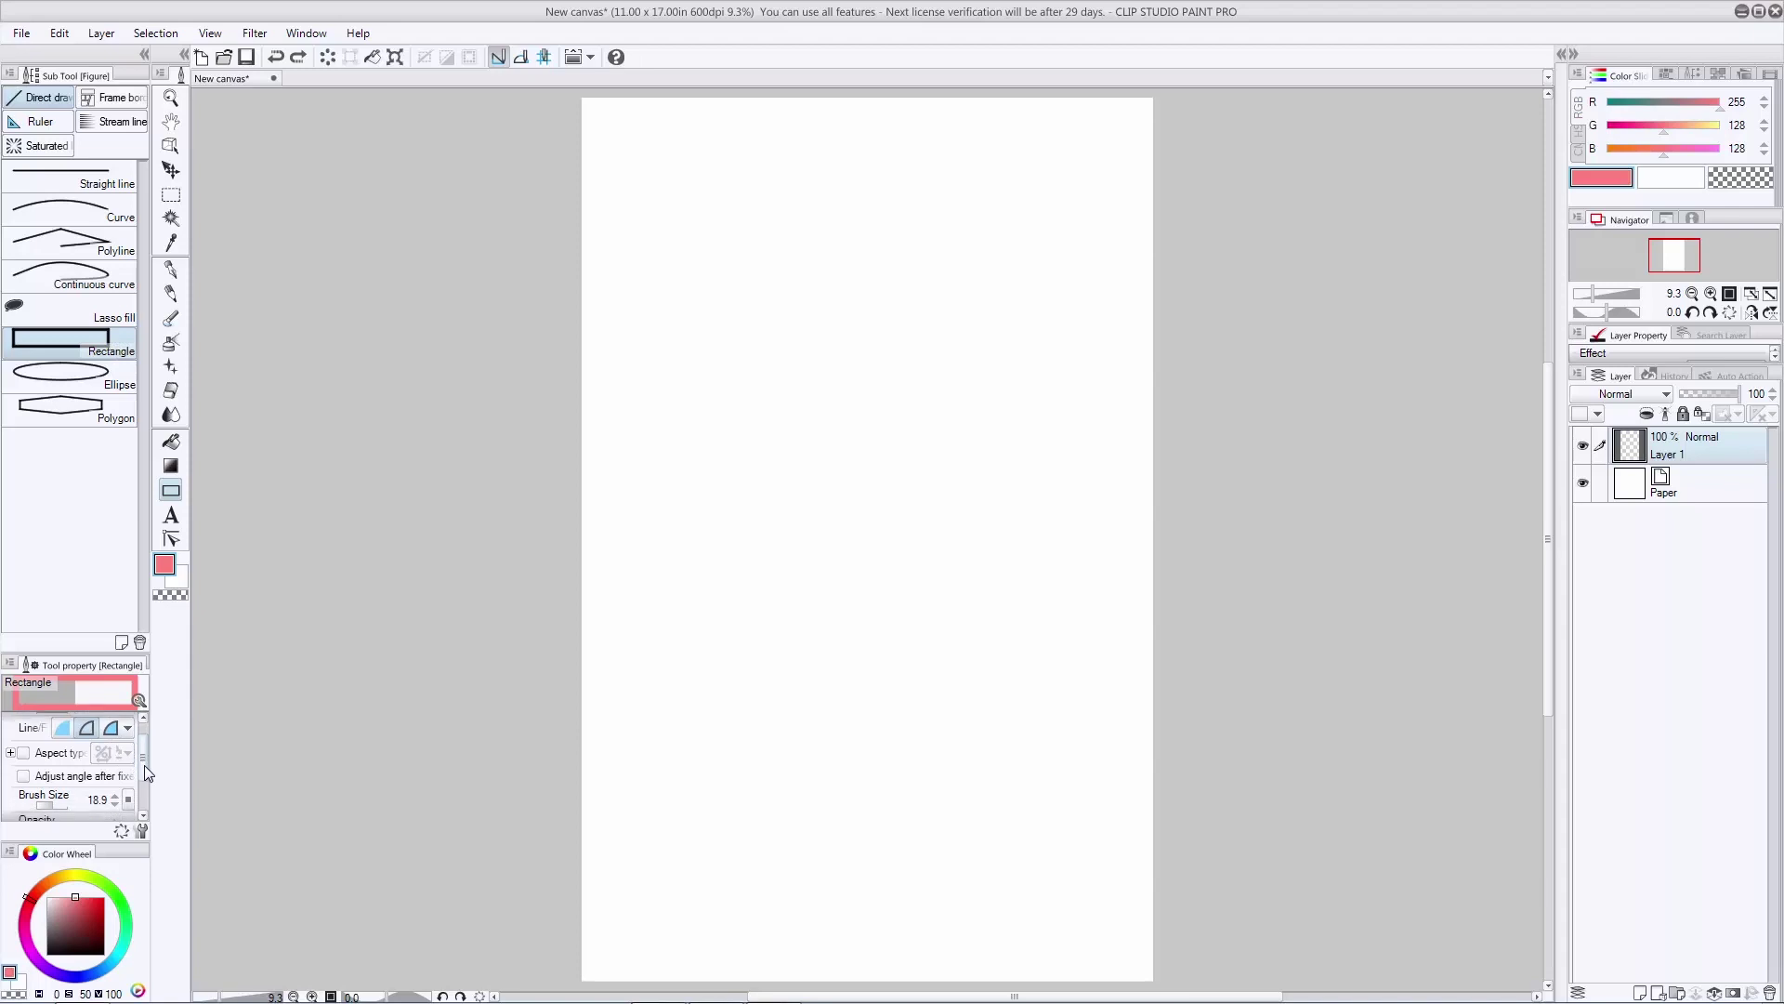
Step: Set the Rectangle tool's brush size to 19 and draw a tall panel border in the page's upper-left corner
left_click(116, 781)
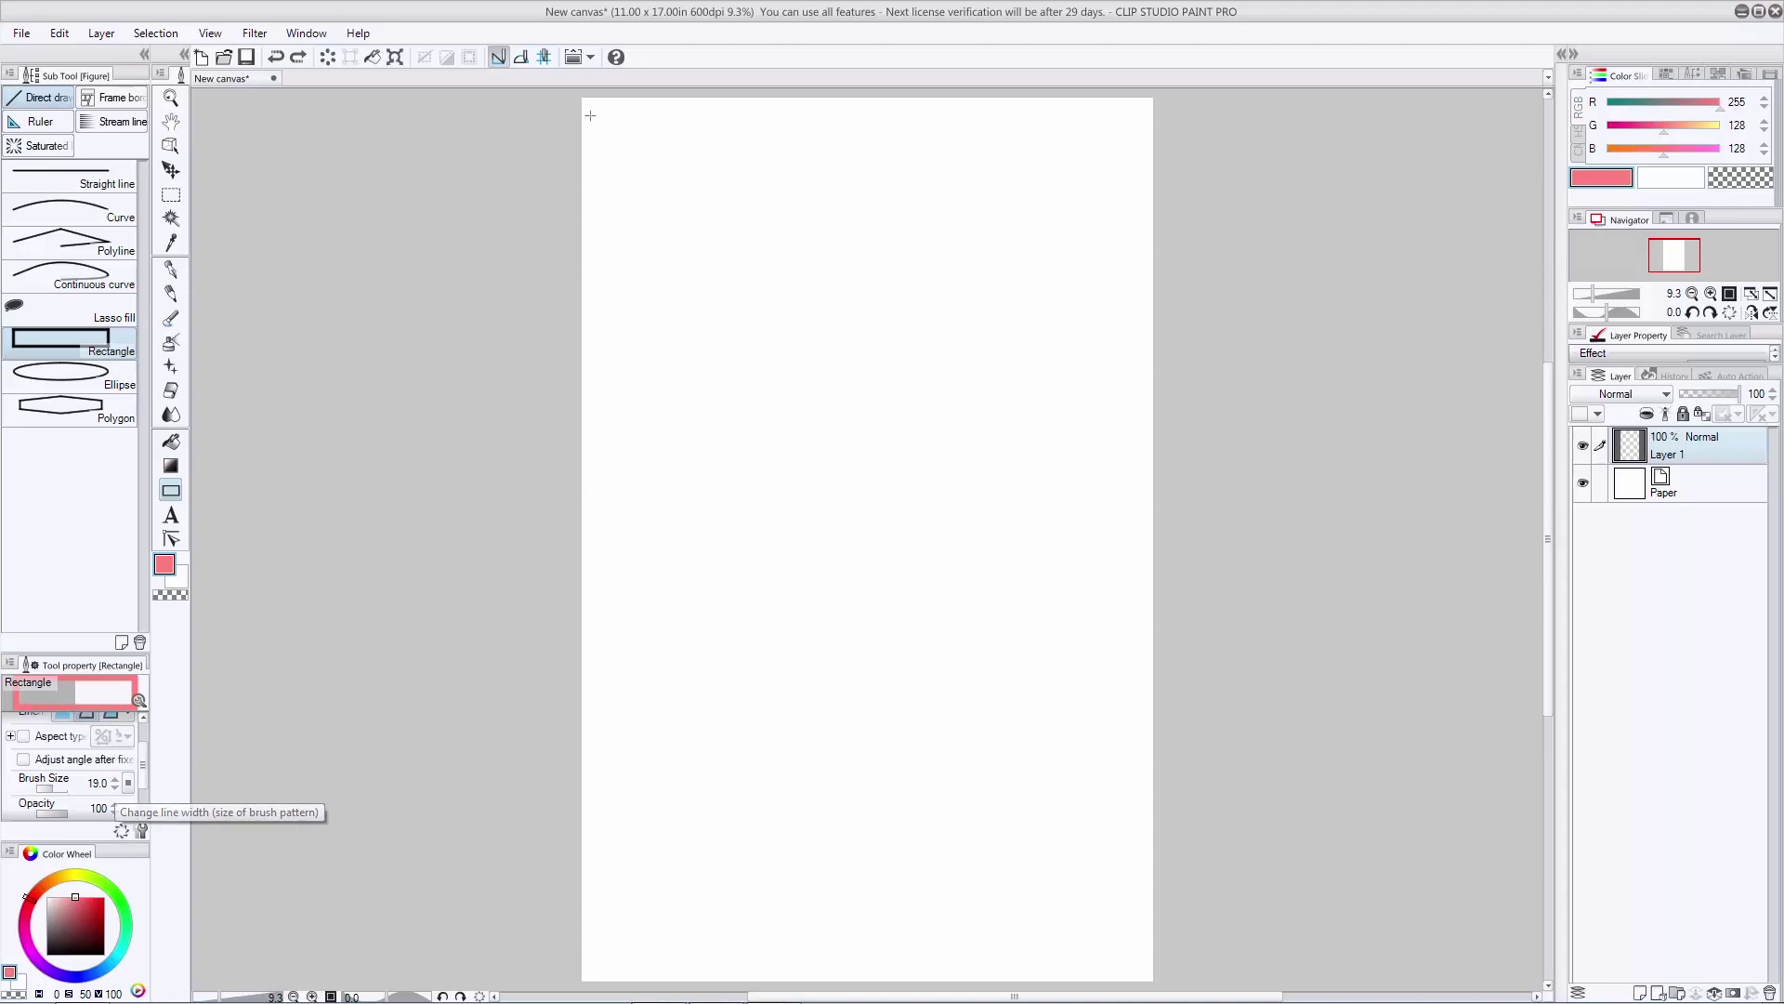
left_click_drag(597, 112, 794, 563)
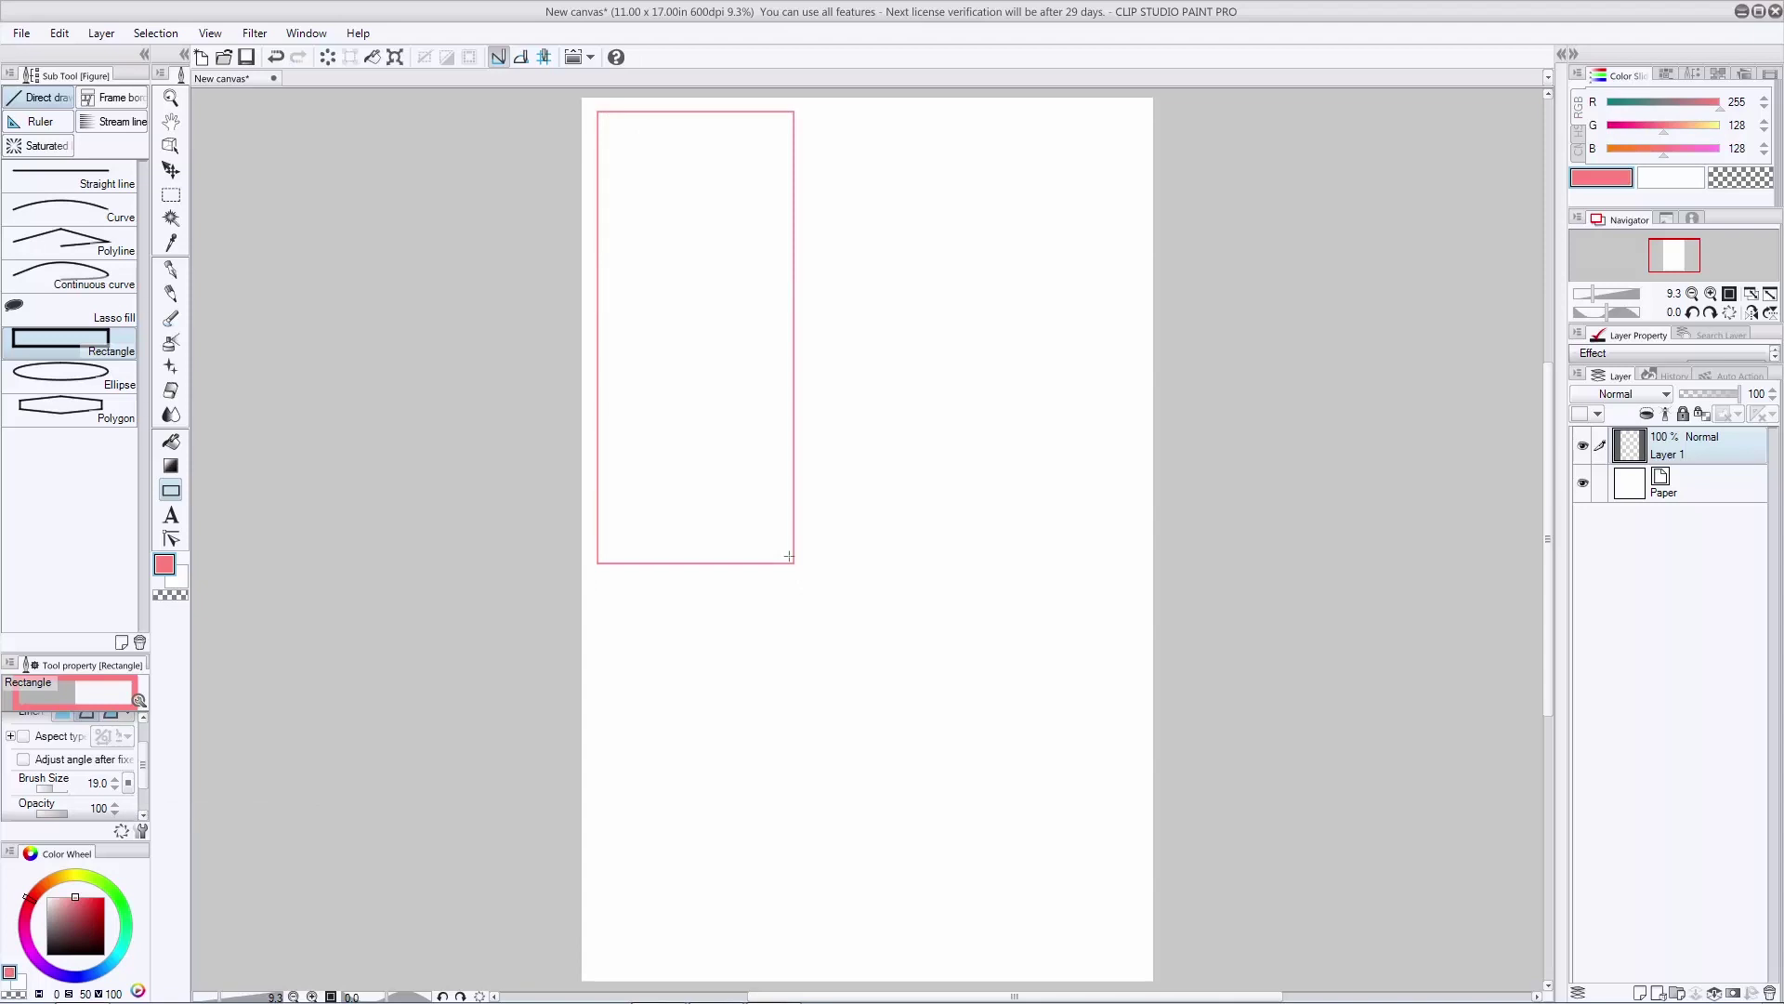
key("ctrl+z")
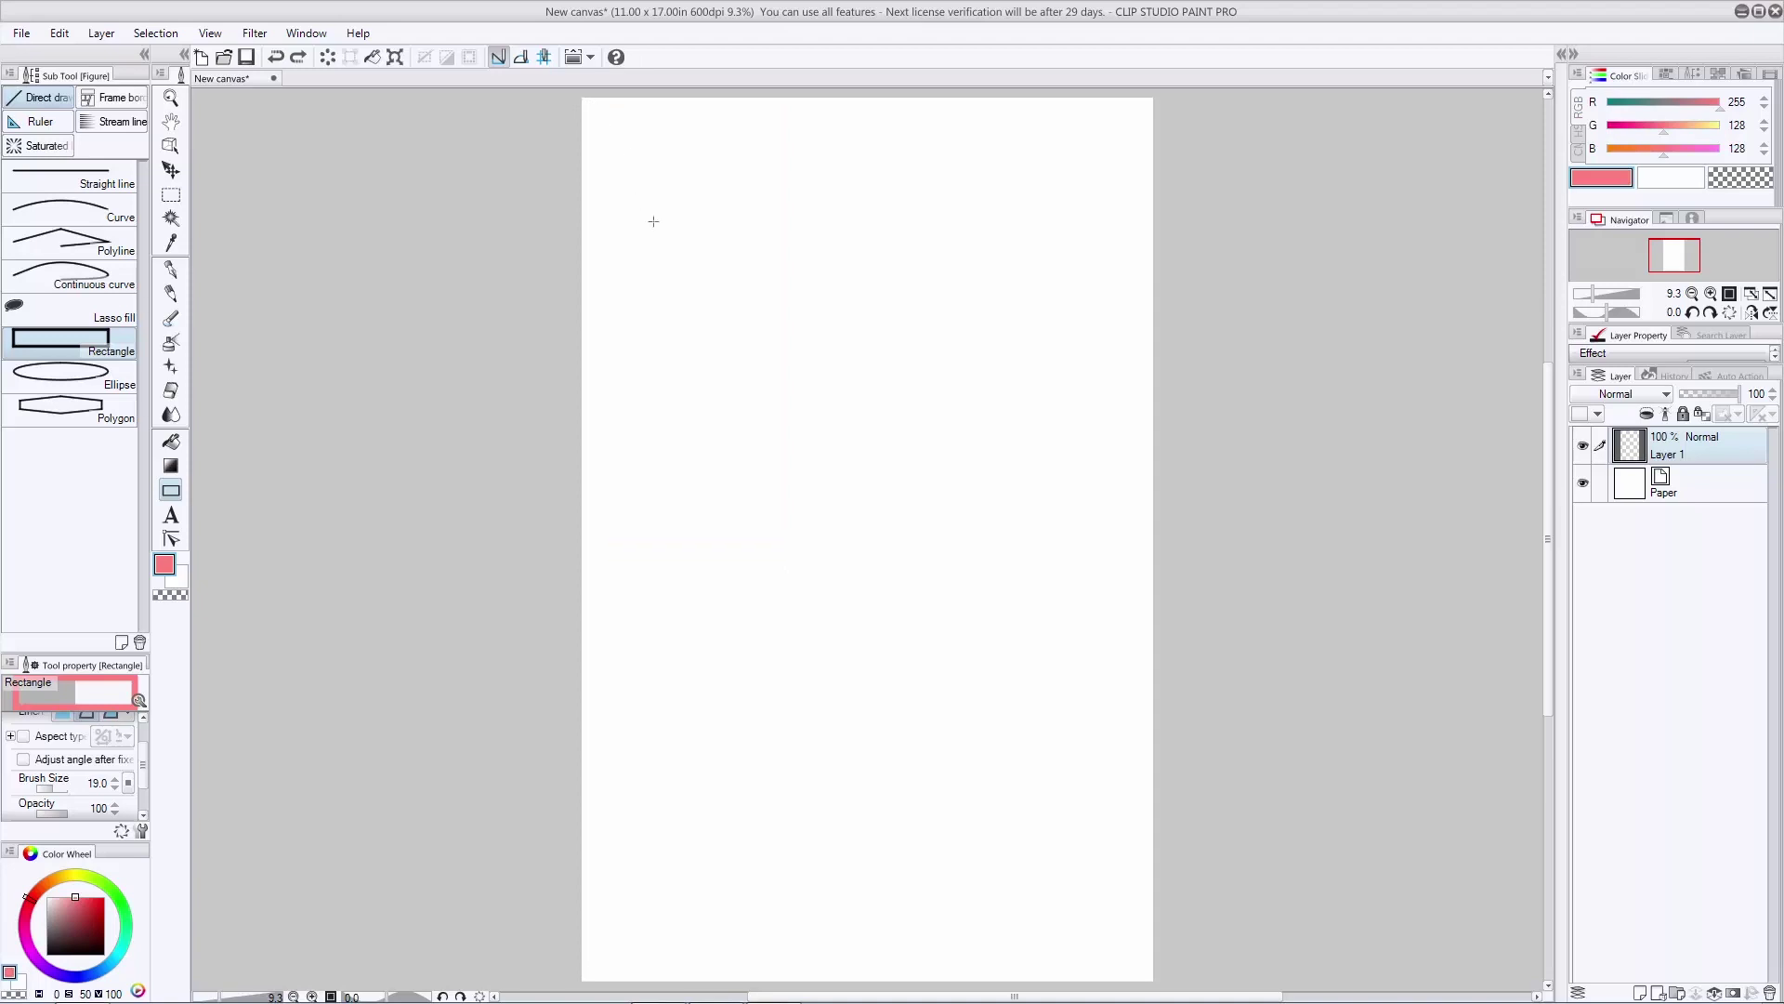
left_click_drag(589, 108, 775, 494)
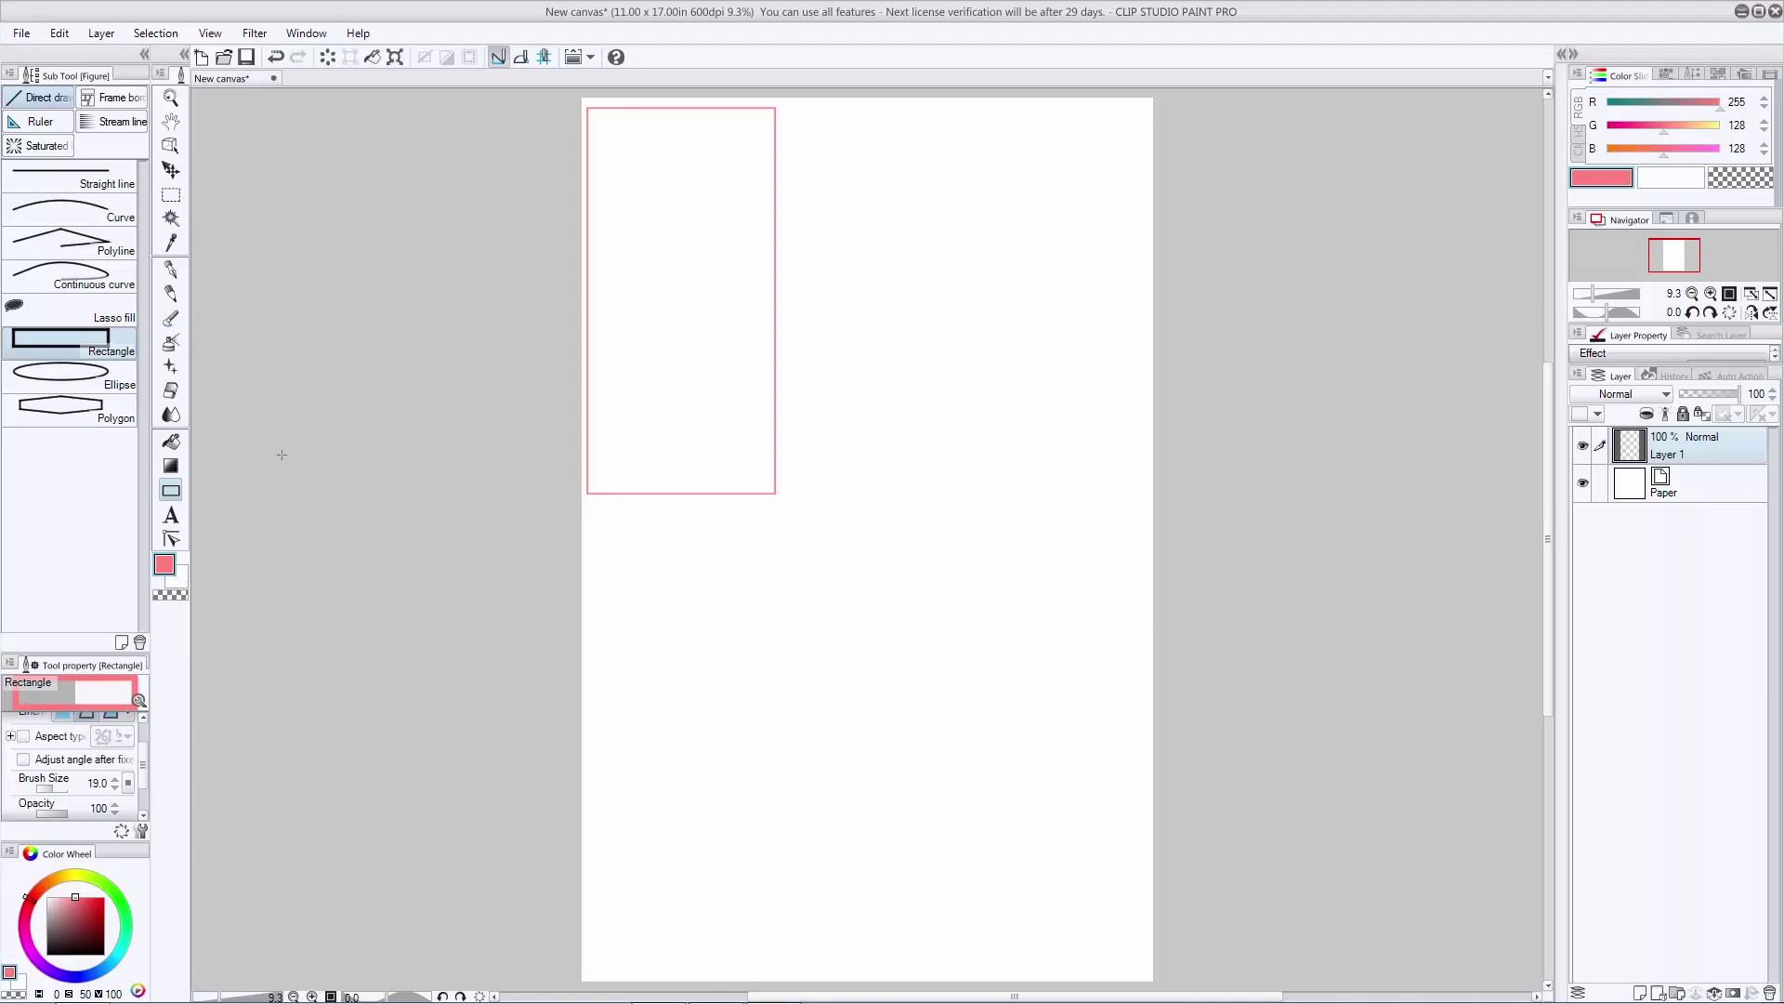
Step: Complete the top row by penciling two more tall panels with straight edges beside the first rectangle
left_click(144, 54)
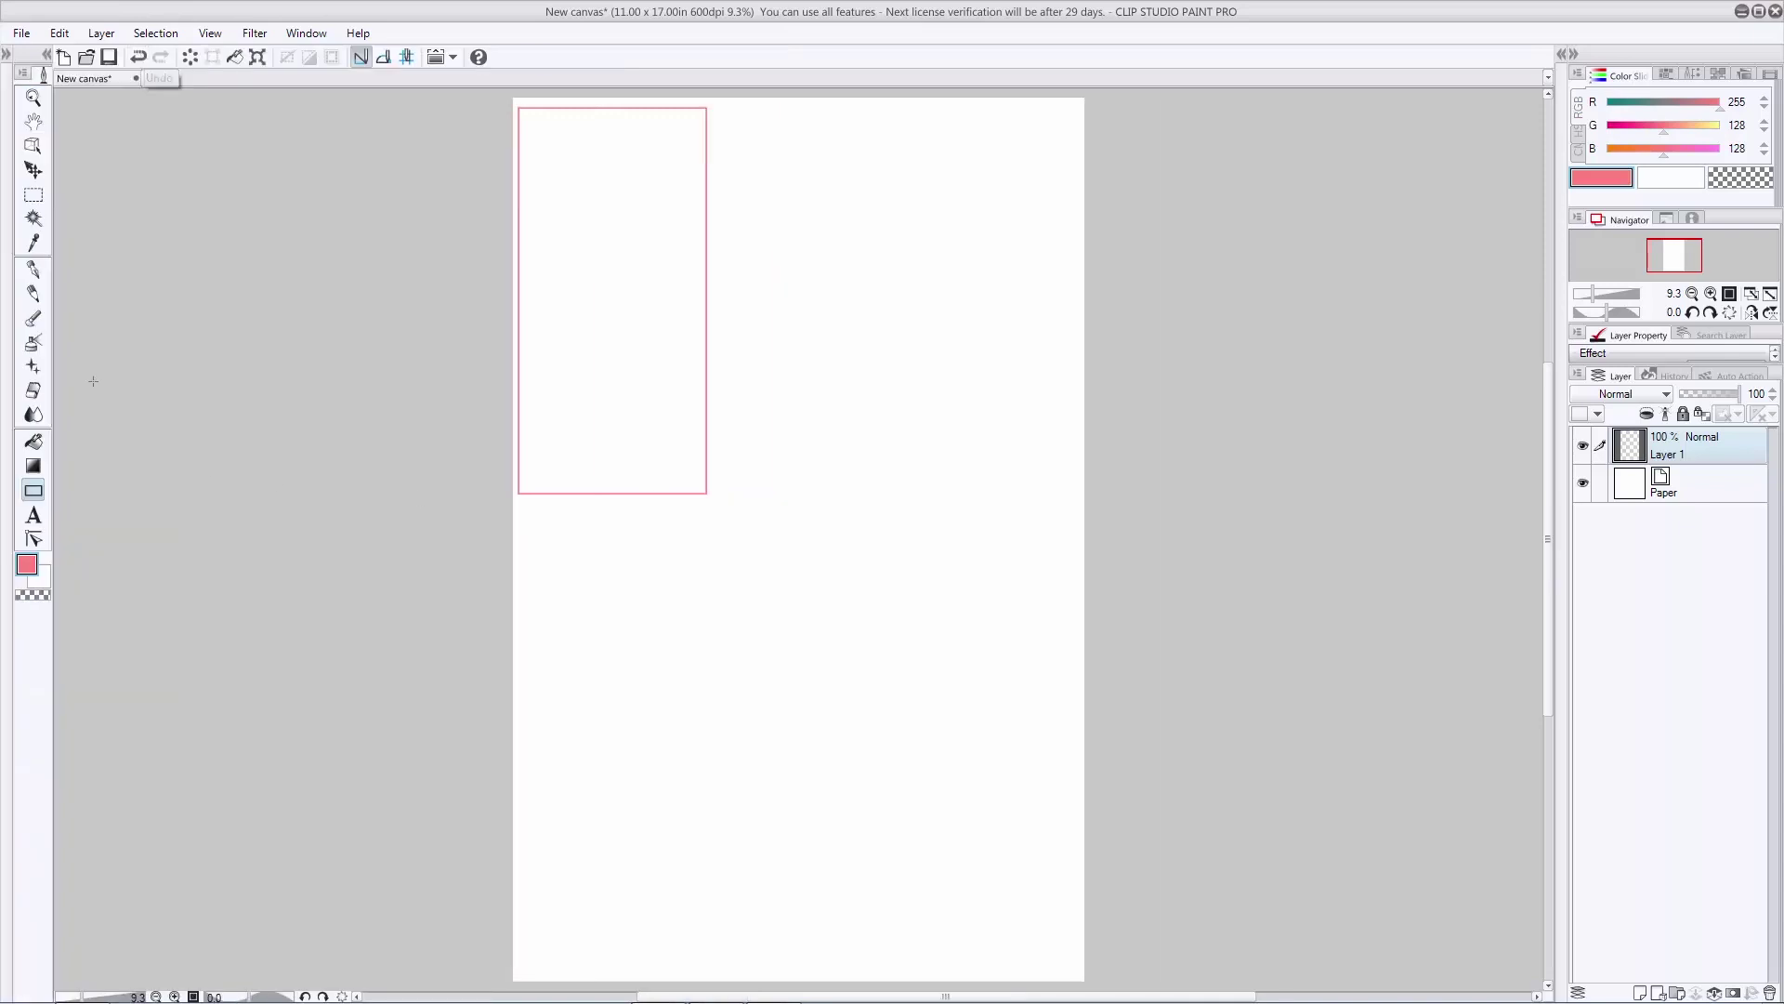
left_click(44, 290)
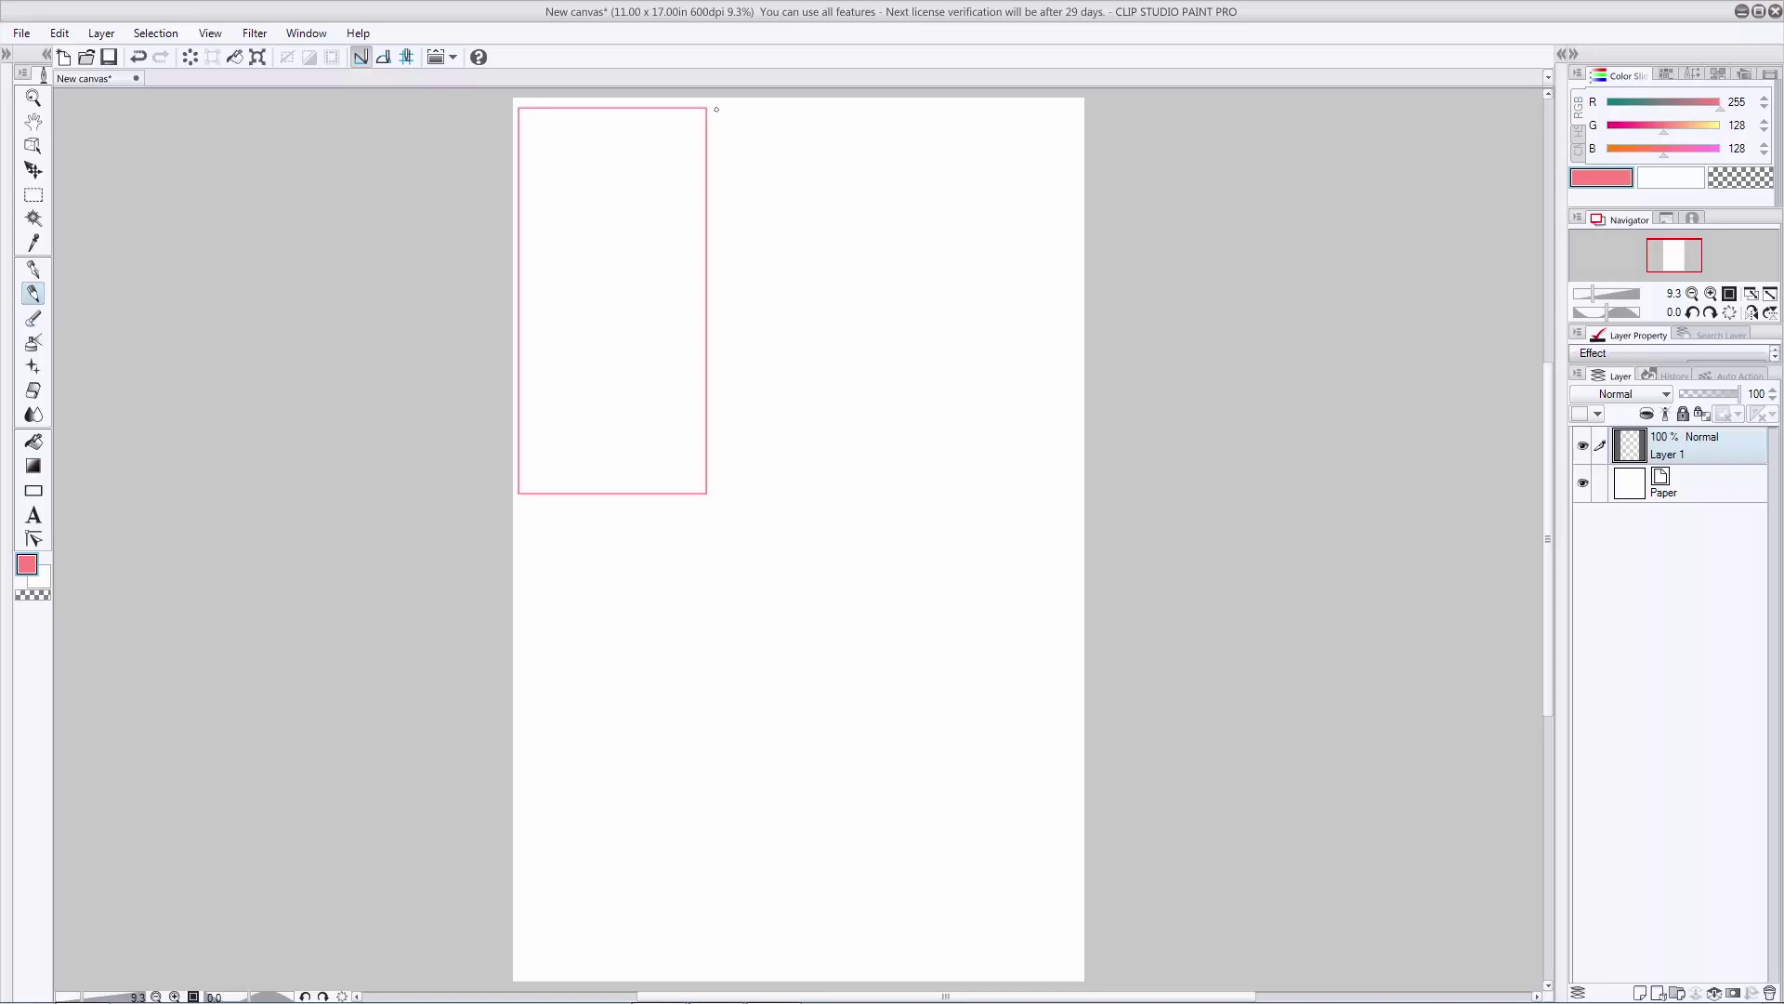
mouse_move(719, 106)
left_mouse_down()
mouse_move(708, 419)
mouse_move(719, 491)
left_mouse_up()
mouse_move(718, 493)
left_mouse_down()
mouse_move(884, 493)
mouse_move(870, 110)
left_mouse_up()
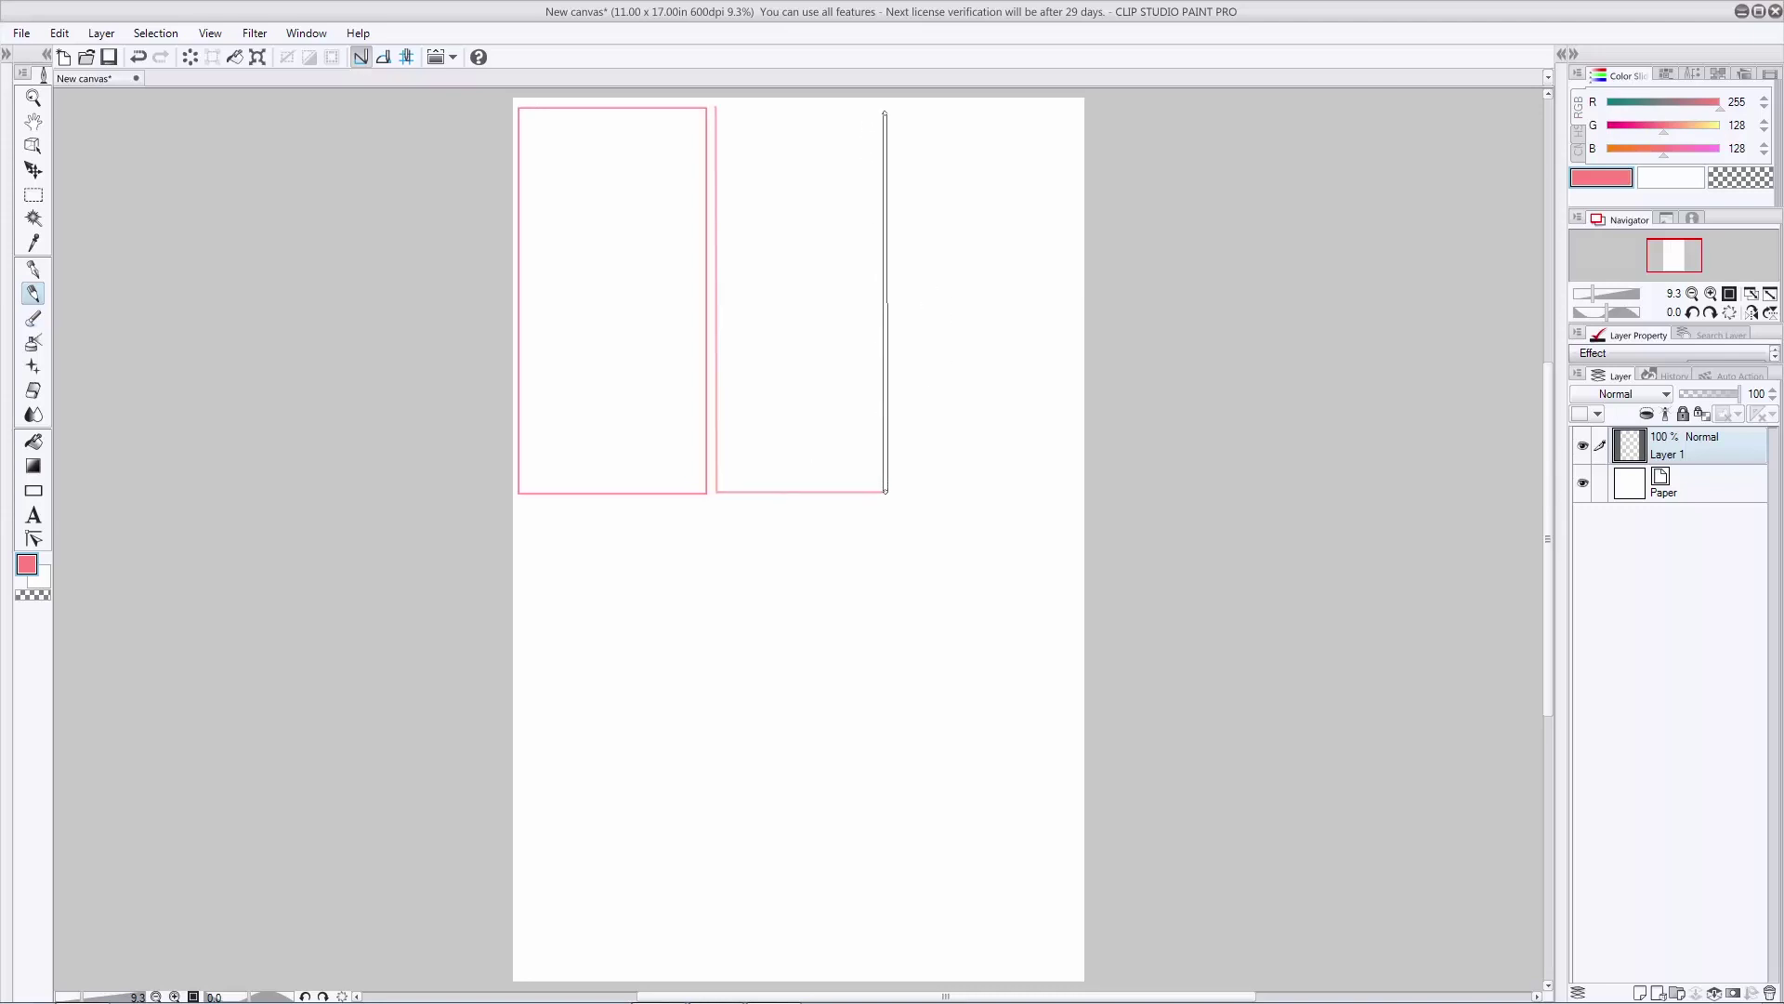
left_click_drag(885, 110, 719, 108)
key("ctrl+z")
left_click_drag(716, 108, 886, 110)
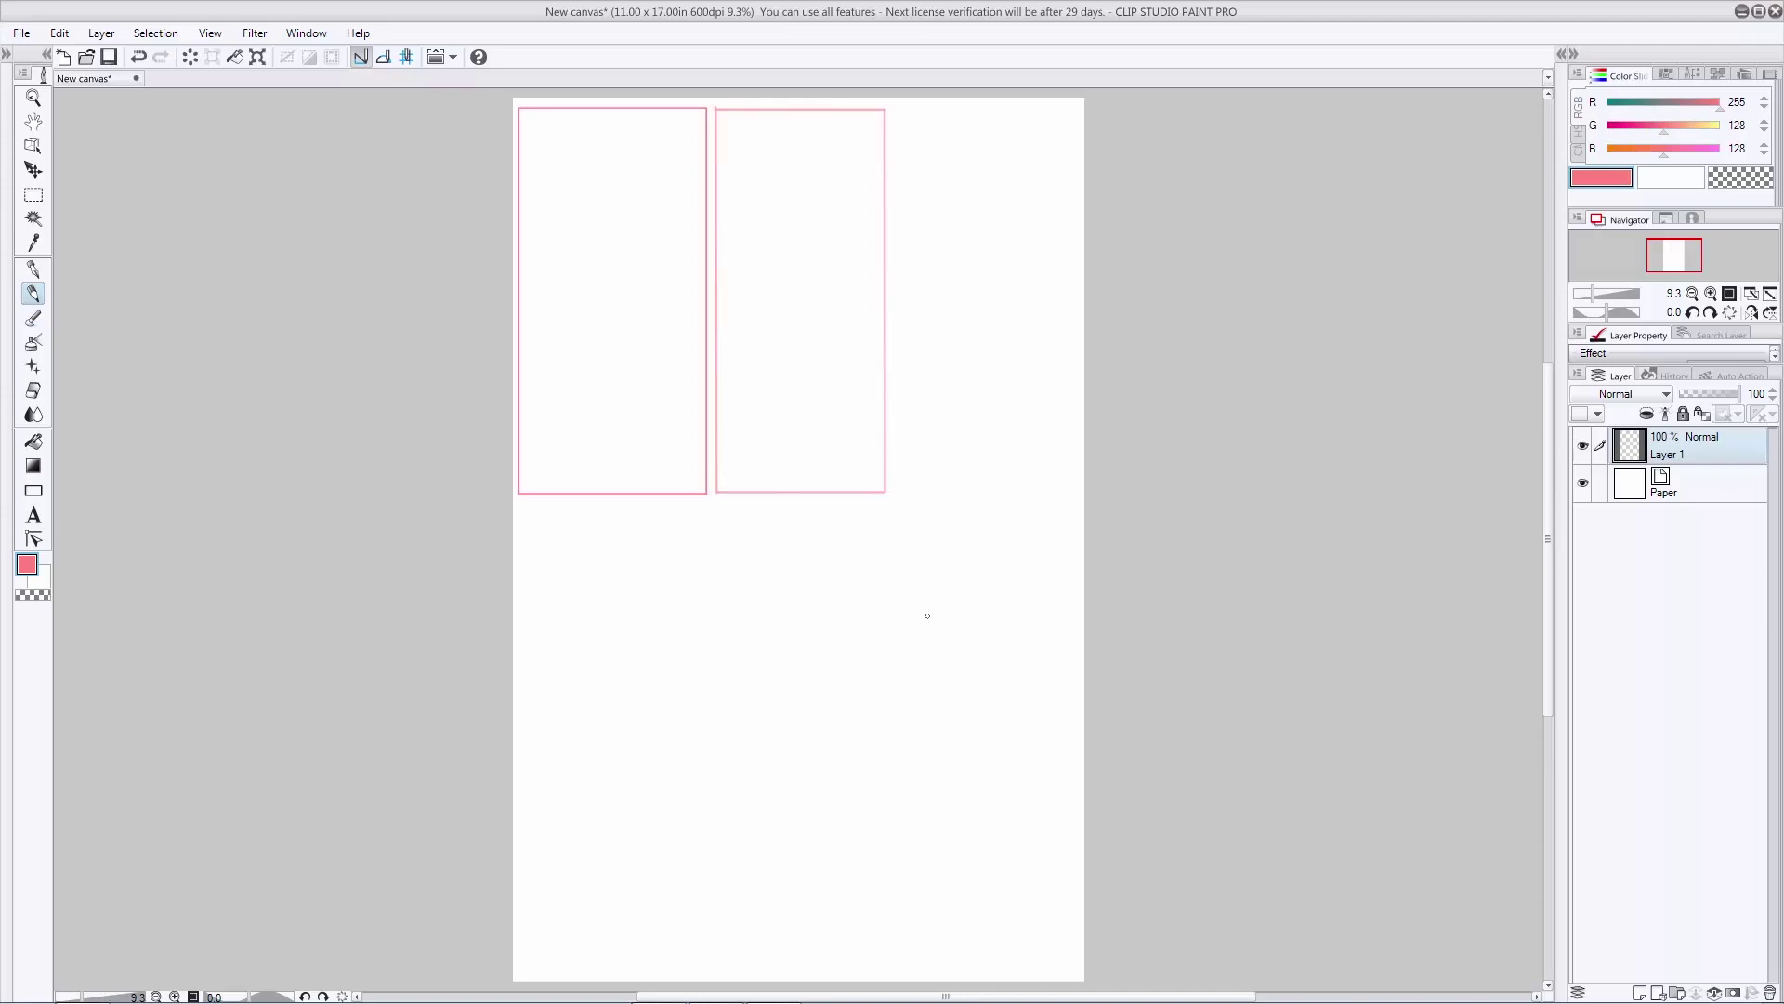
mouse_move(892, 109)
left_mouse_down()
mouse_move(893, 490)
mouse_move(1051, 450)
mouse_move(1075, 490)
mouse_move(1074, 107)
mouse_move(892, 109)
left_mouse_up()
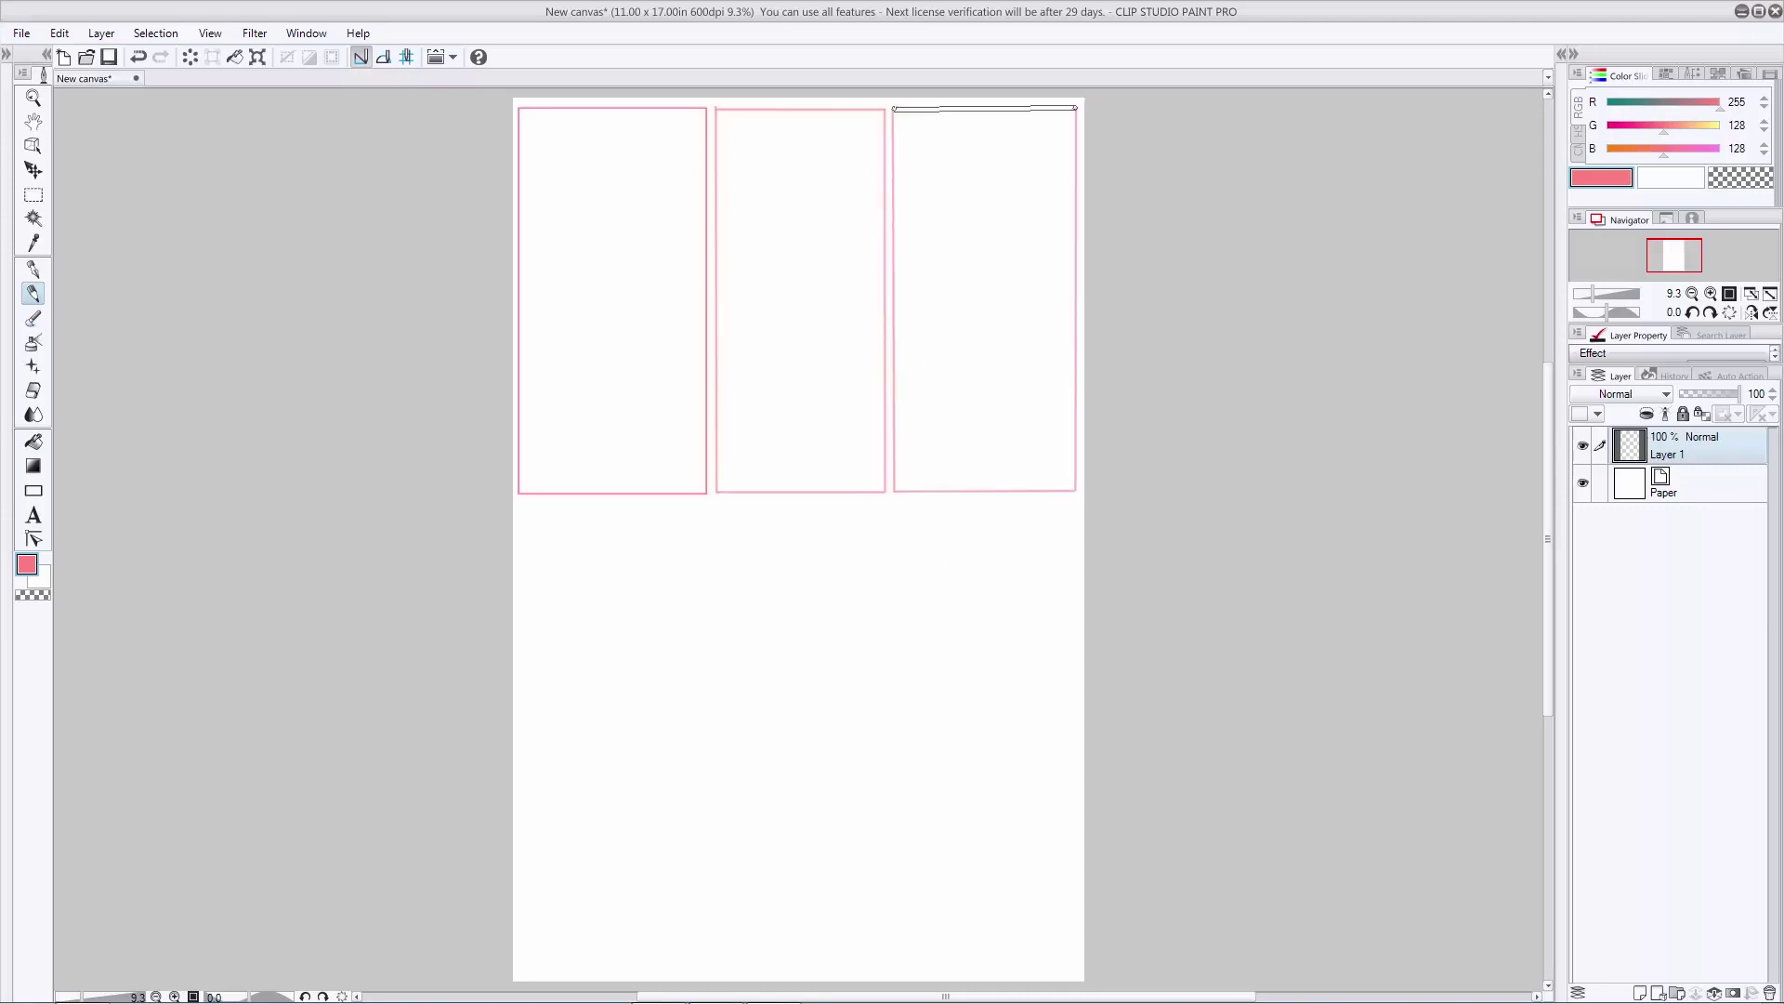
Step: Pencil two wide panels across the middle row and two more across the bottom row of the page
left_click_drag(520, 503, 521, 785)
mouse_move(518, 499)
left_mouse_down()
mouse_move(553, 647)
mouse_move(520, 773)
mouse_move(798, 766)
left_mouse_up()
left_click_drag(795, 499, 797, 768)
left_click_drag(797, 499, 519, 499)
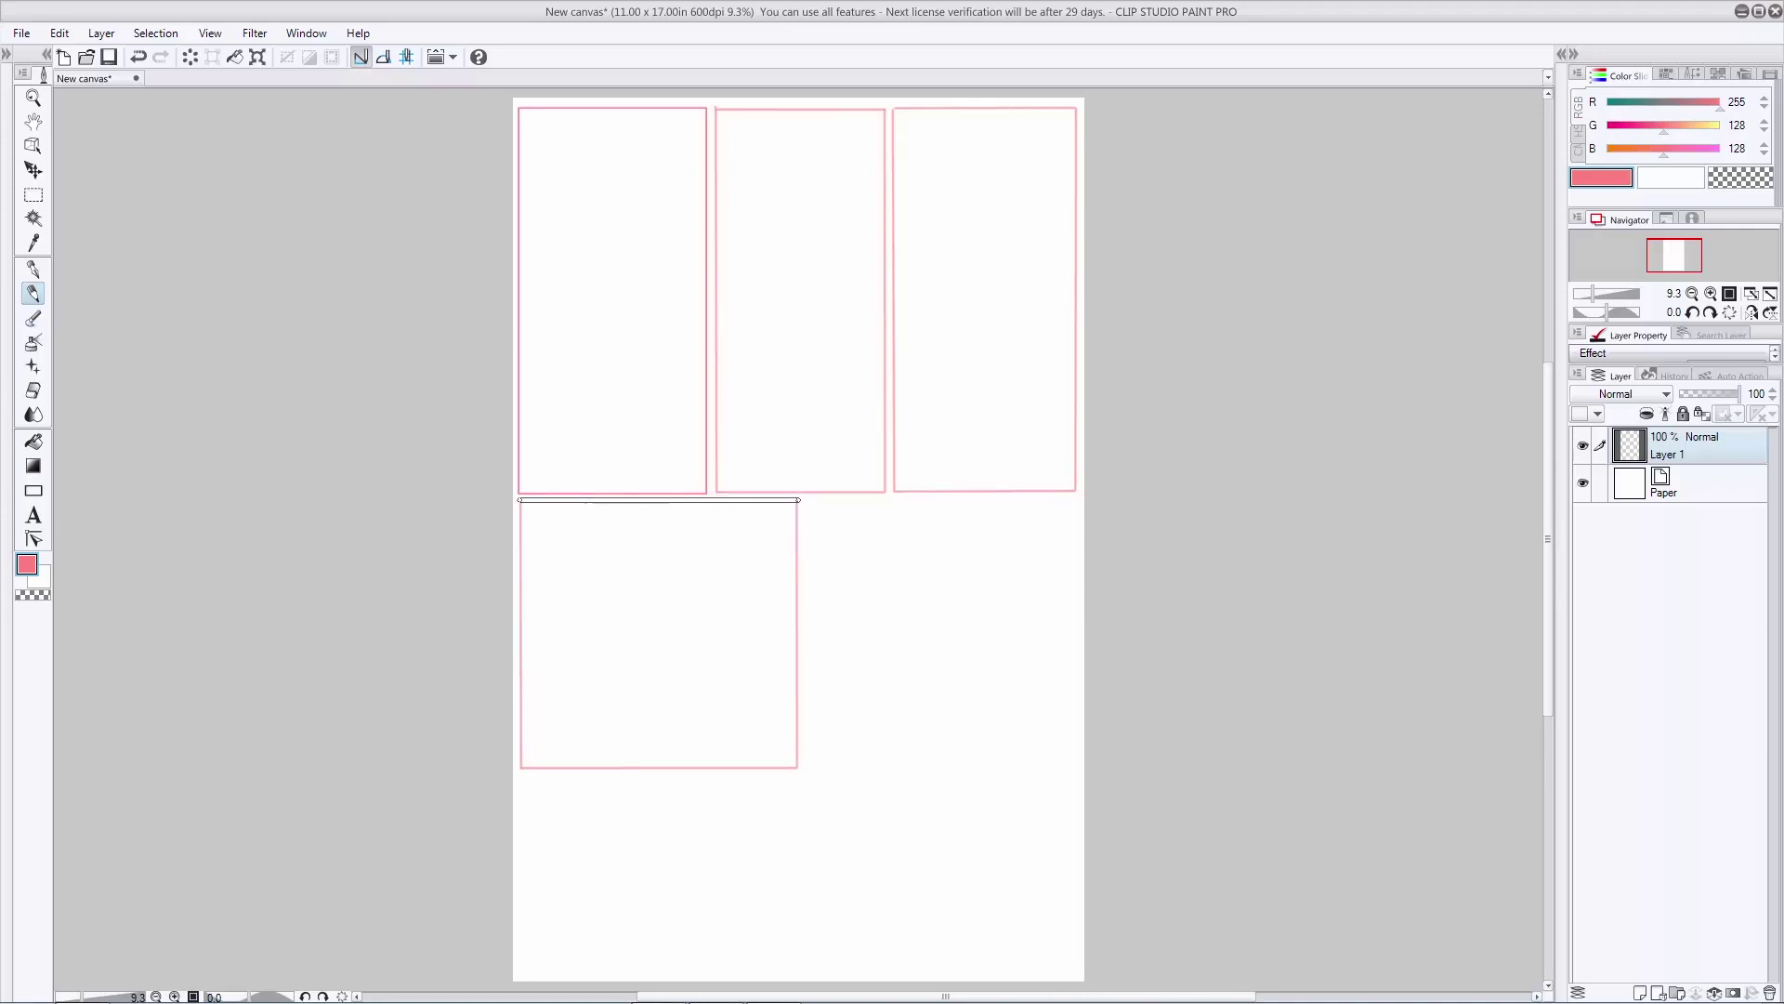
mouse_move(803, 499)
left_mouse_down()
mouse_move(828, 761)
mouse_move(808, 769)
mouse_move(1076, 764)
left_mouse_up()
left_click_drag(1077, 499, 1077, 763)
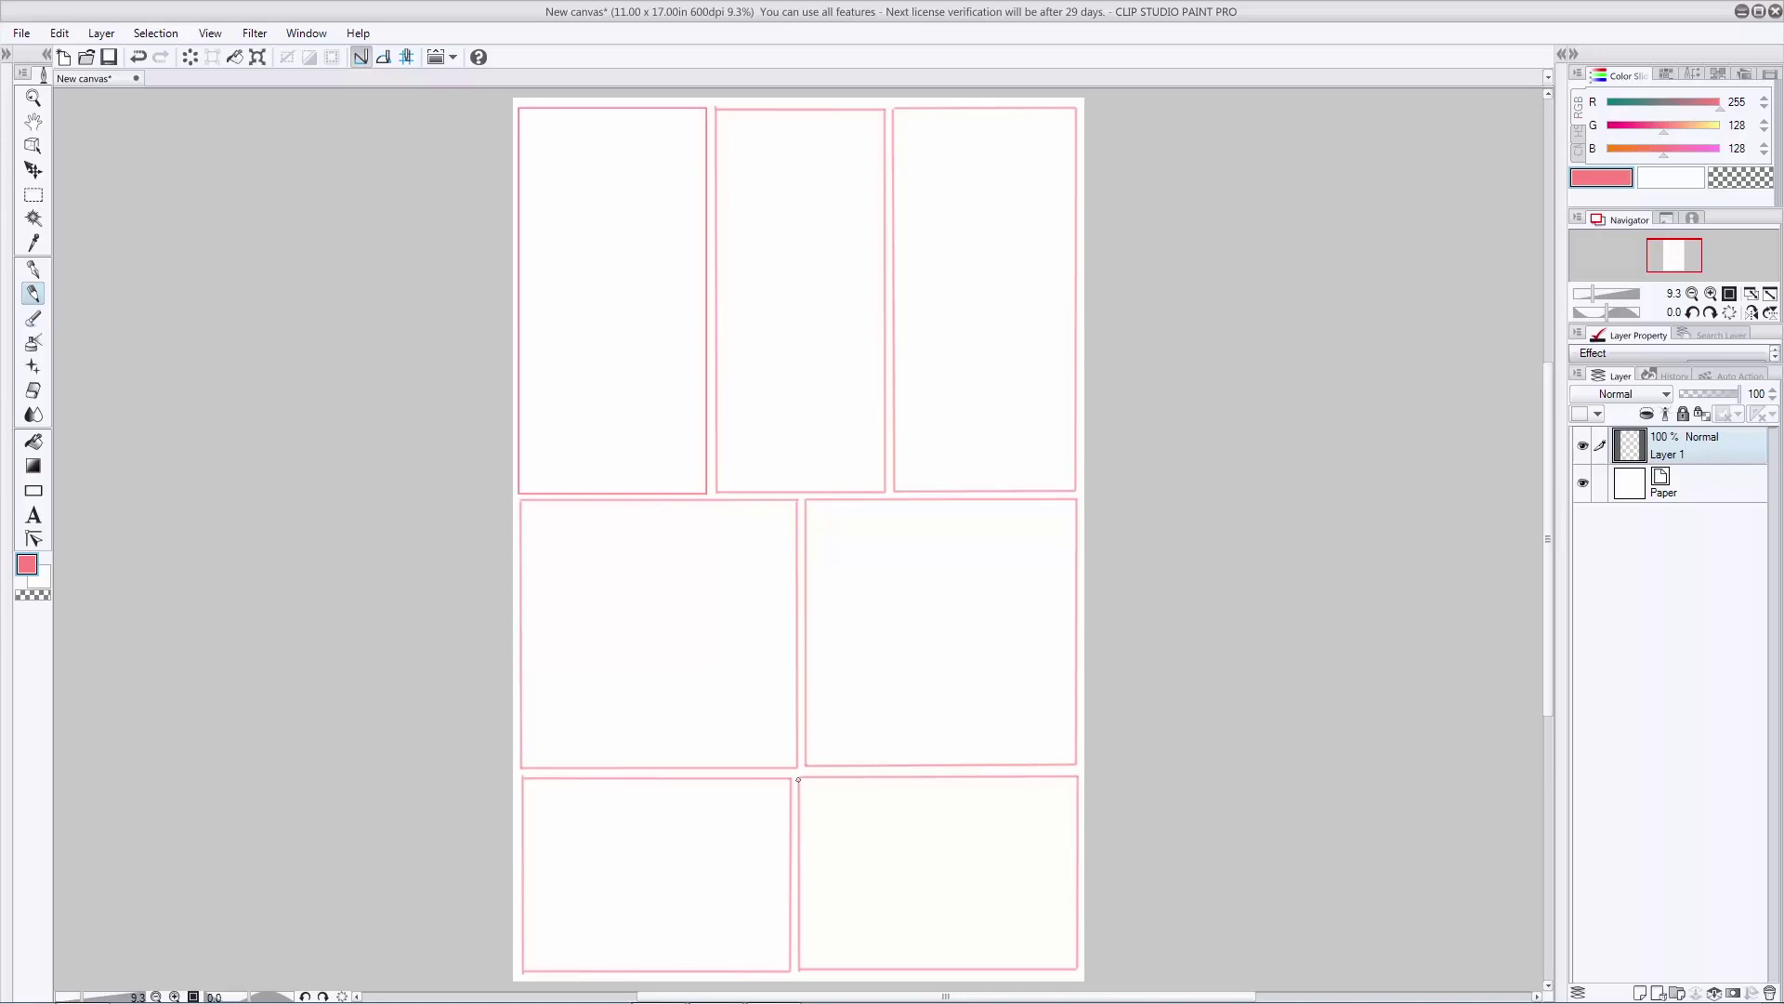
Step: Open the recent file thumbs_page 39.lip and toggle Layer 2 off and on to compare the panel borders with the sketches
left_click(21, 33)
mouse_move(84, 102)
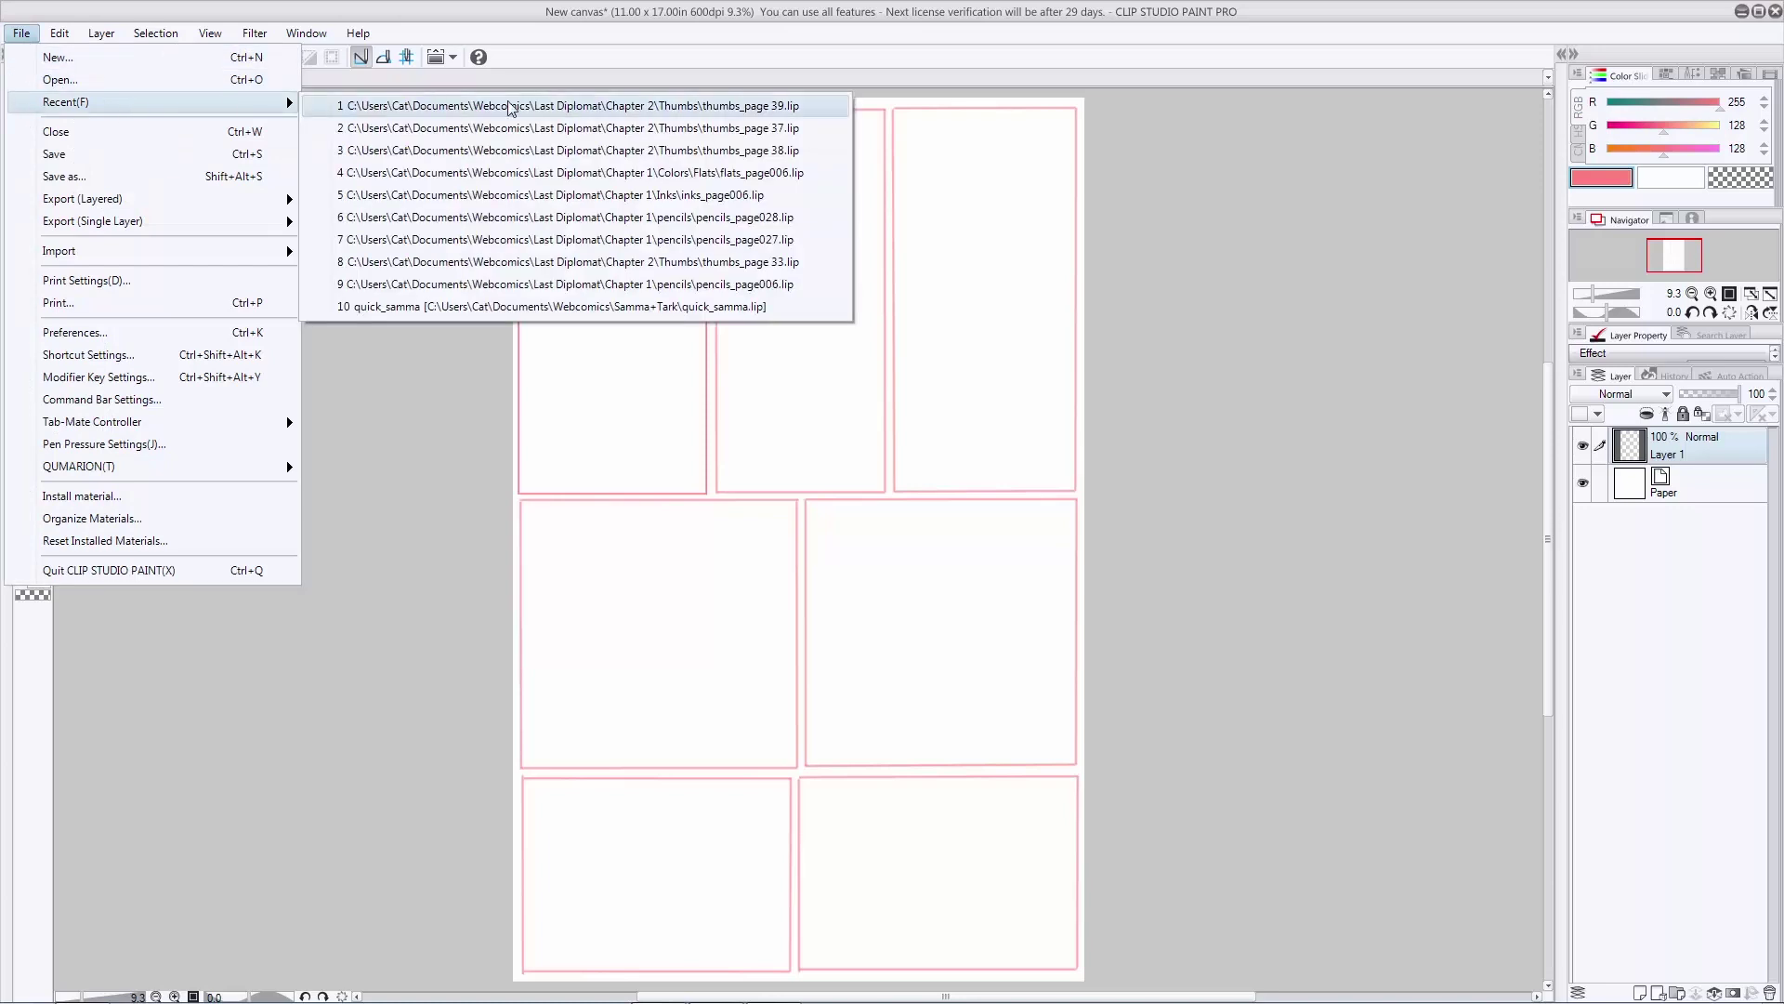
left_click(806, 109)
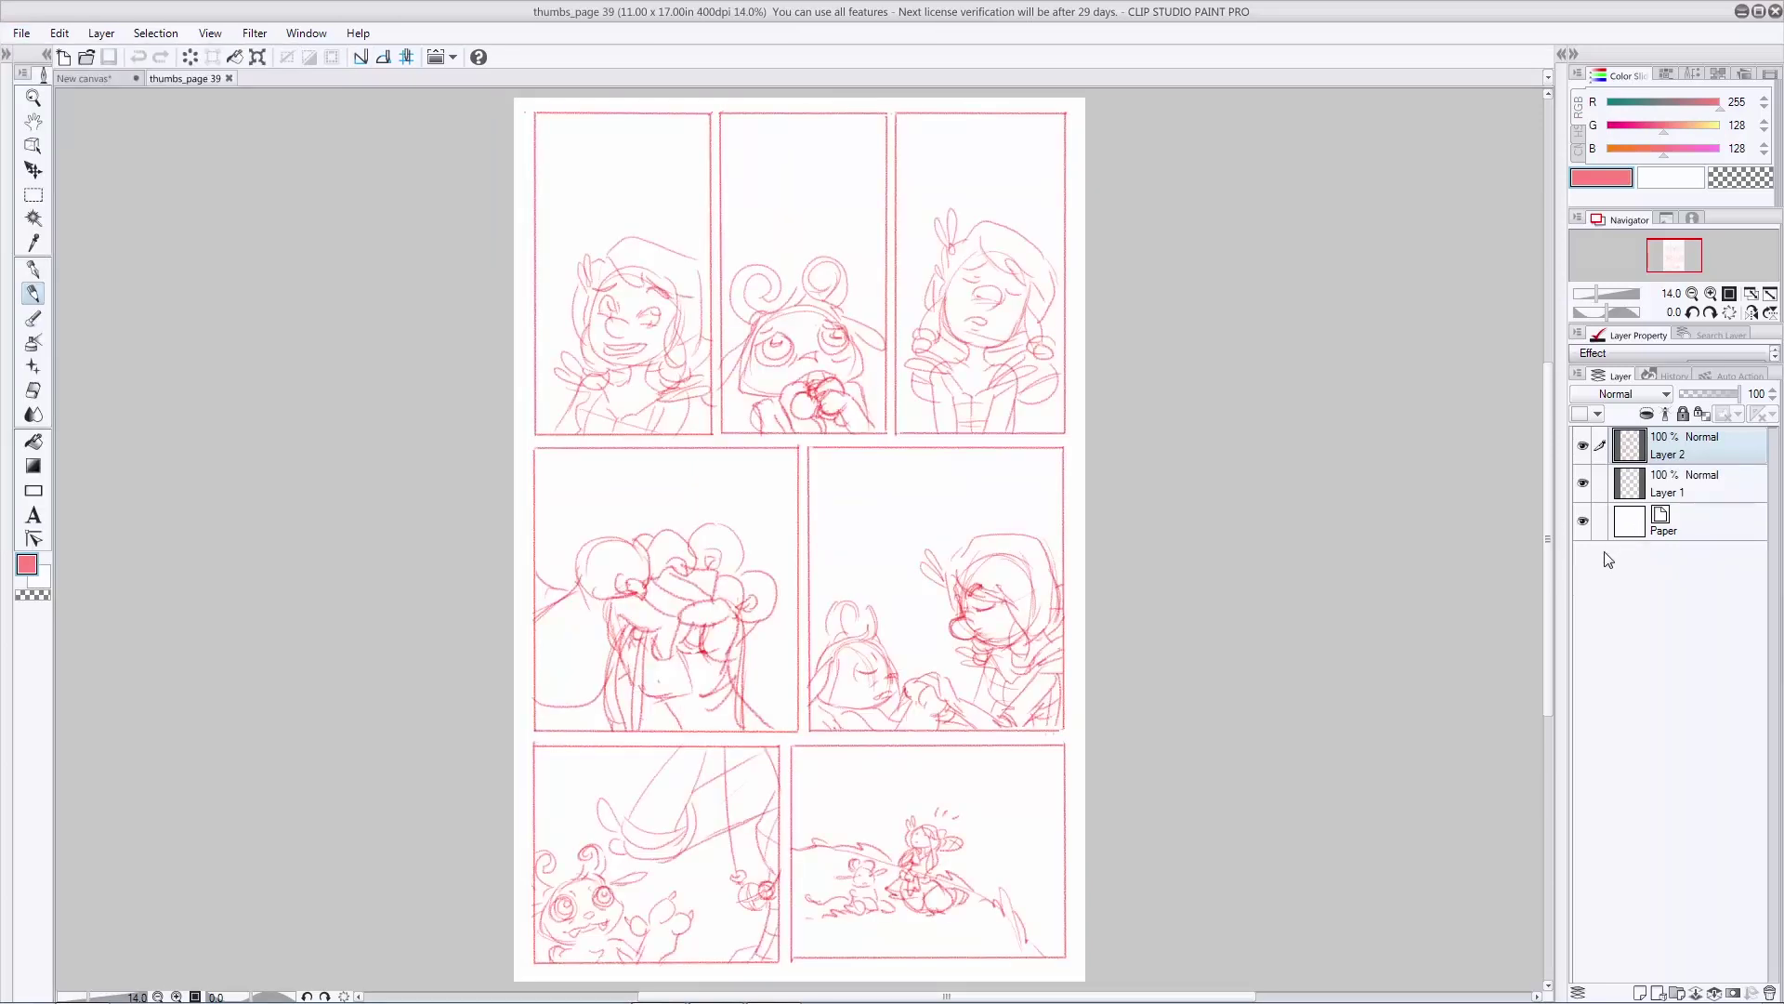
left_click(1582, 445)
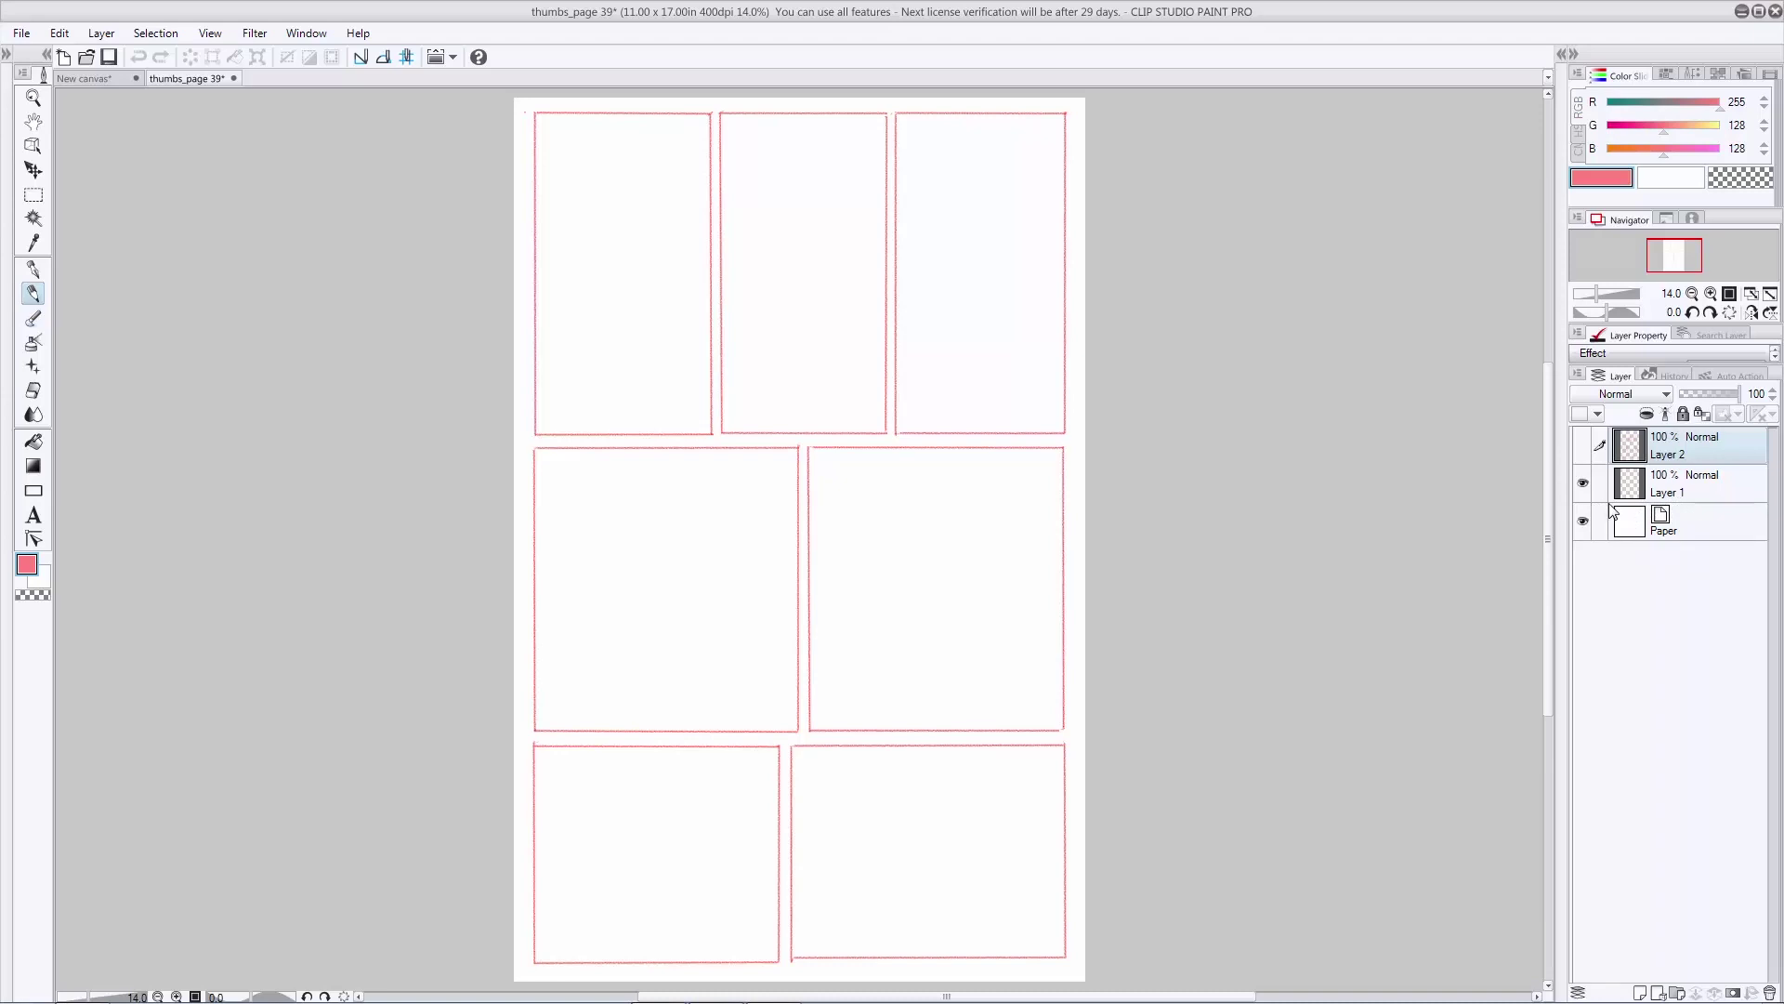
left_click(1584, 457)
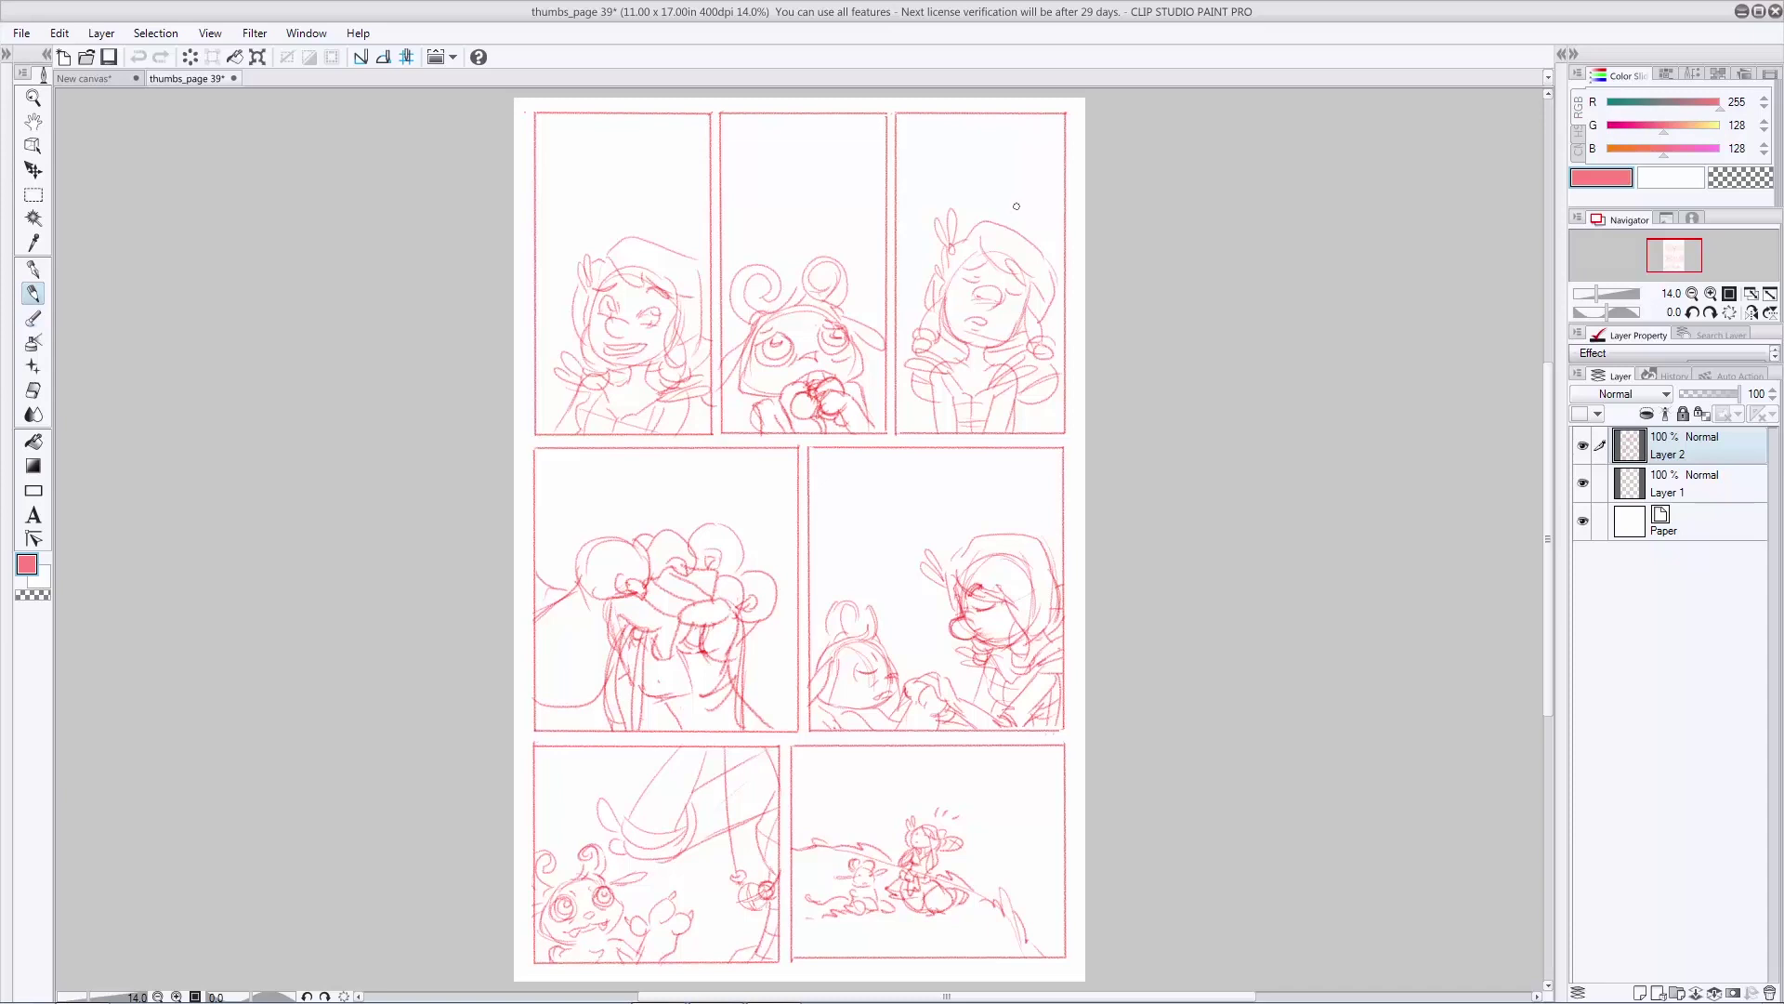
Step: Switch to the transparent drawing color and touch up the creature sketch in the bottom-left panel
key("c")
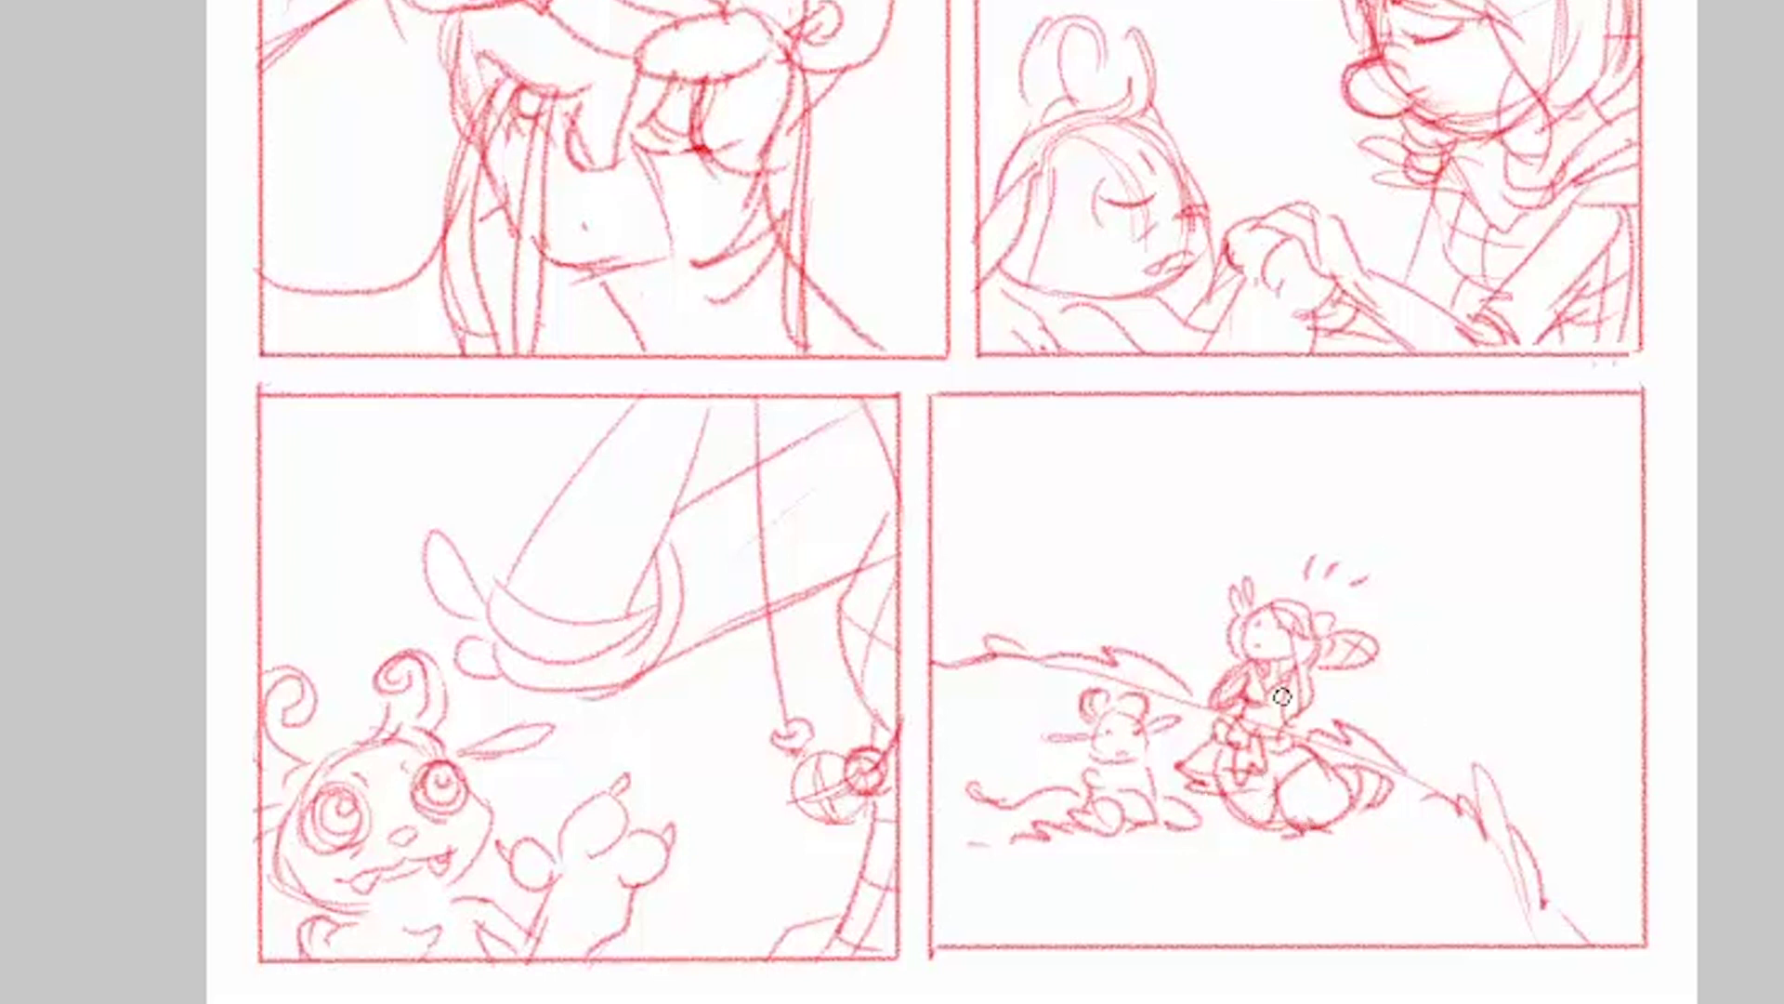
left_click_drag(341, 893, 347, 877)
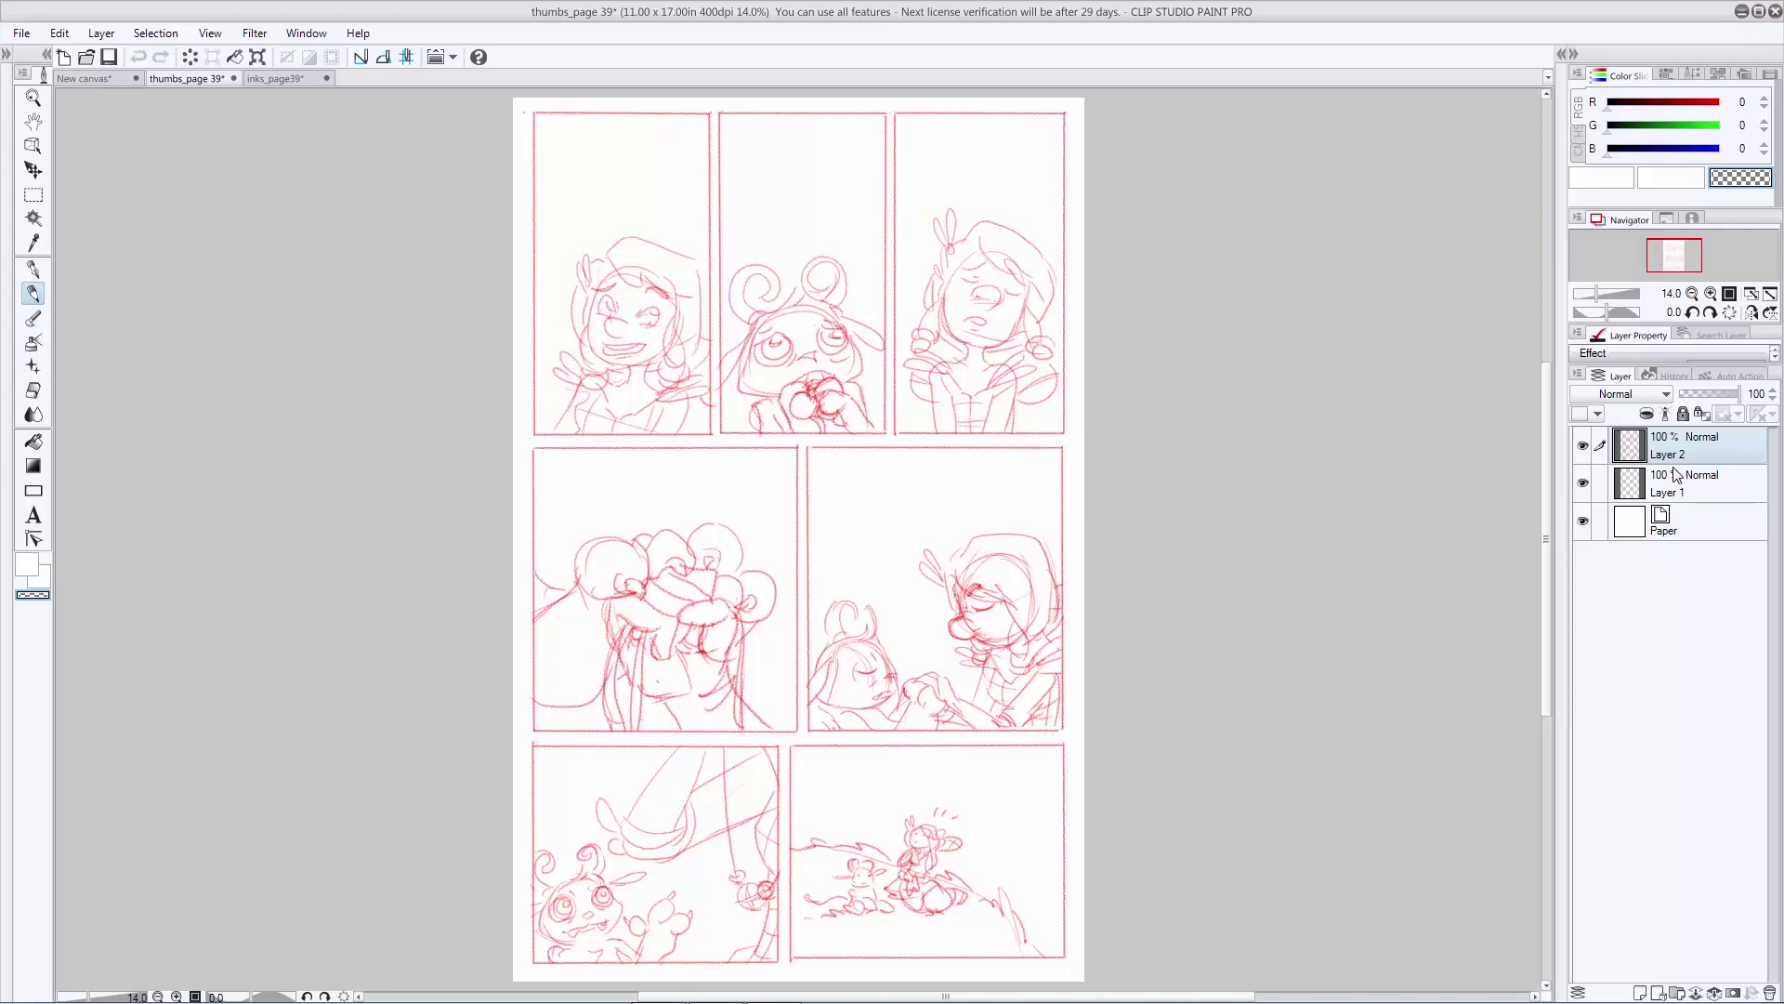
Step: Merge Layer 2 down into Layer 1 and lower the merged sketch layer's opacity to 20%
key("ctrl+e")
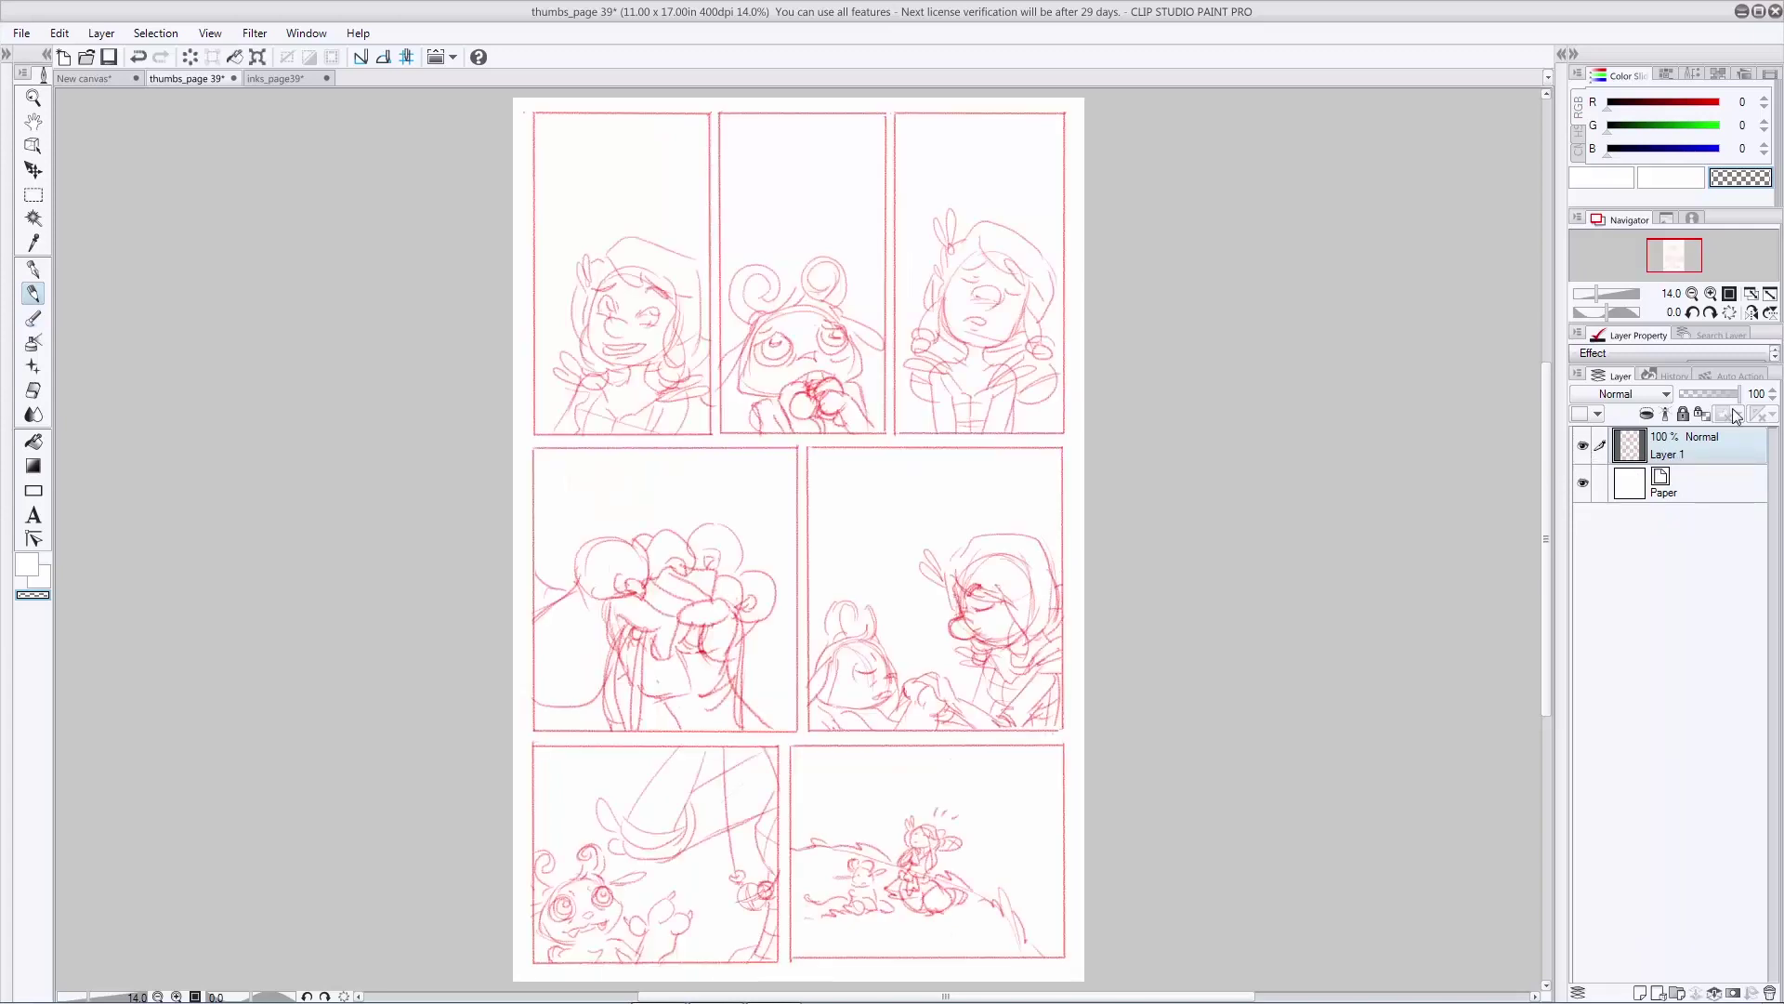
left_click_drag(1740, 400, 1685, 402)
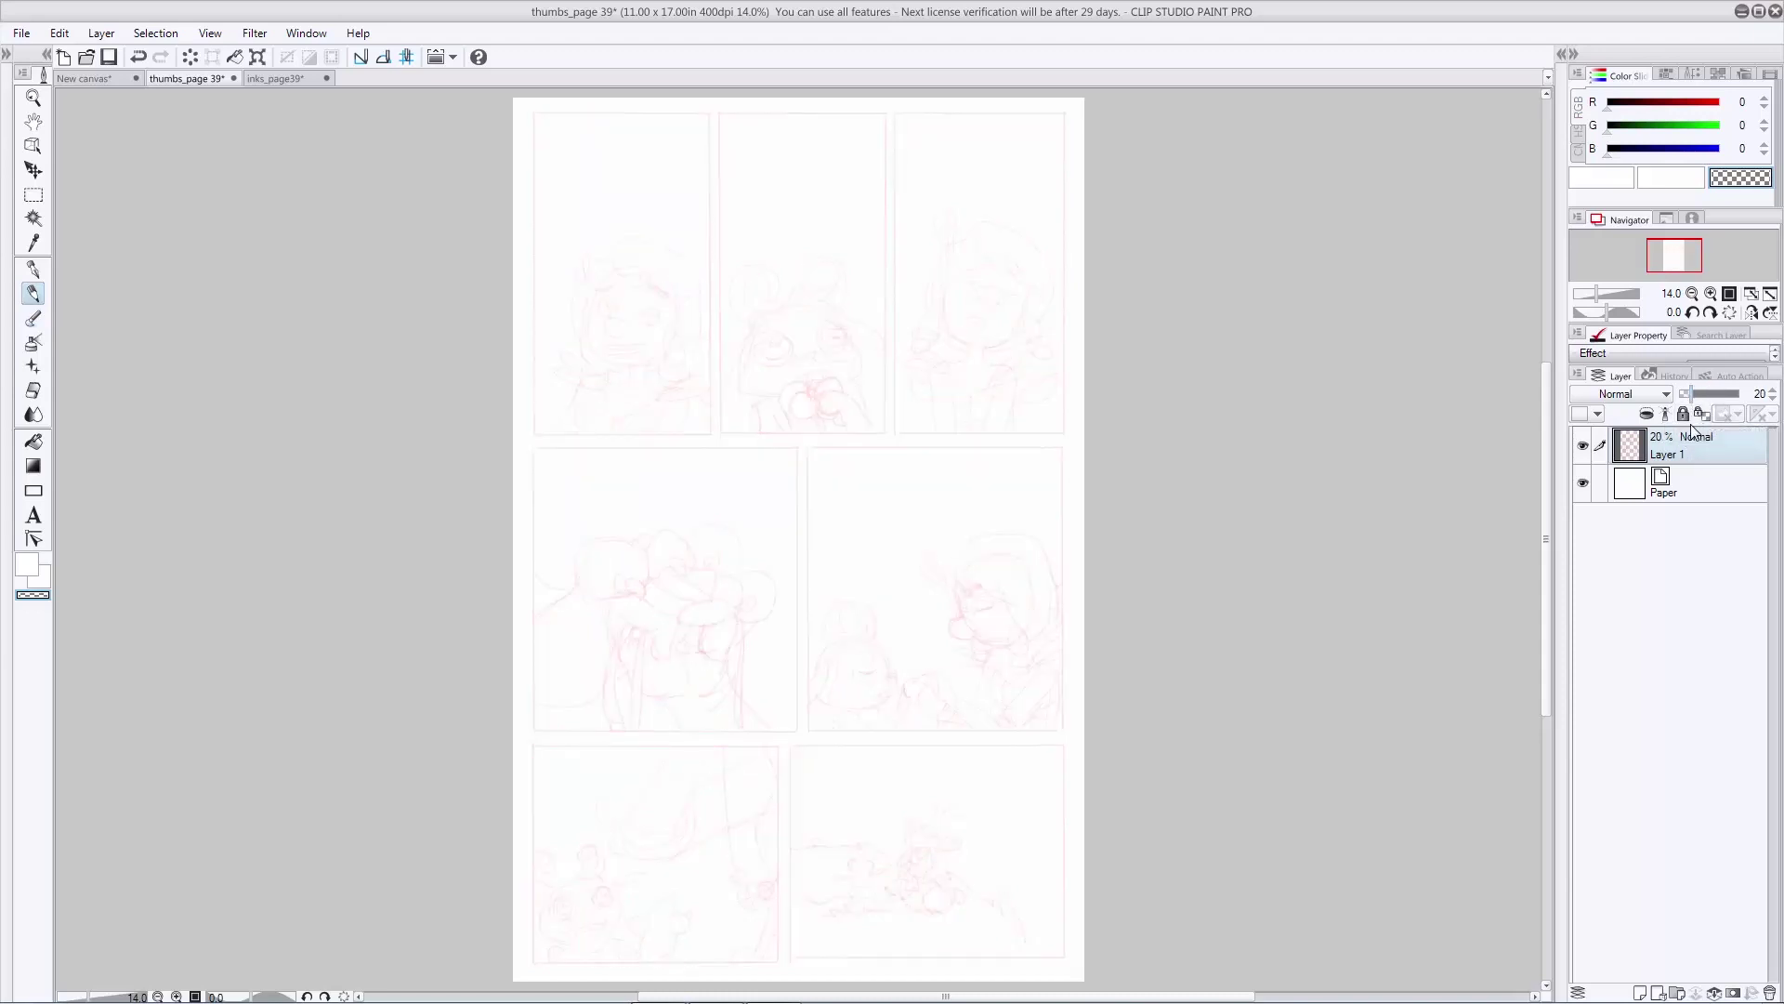
Step: Add two new layers above the faded sketch and ready the Pen tool with black as the drawing color
left_click(1639, 994)
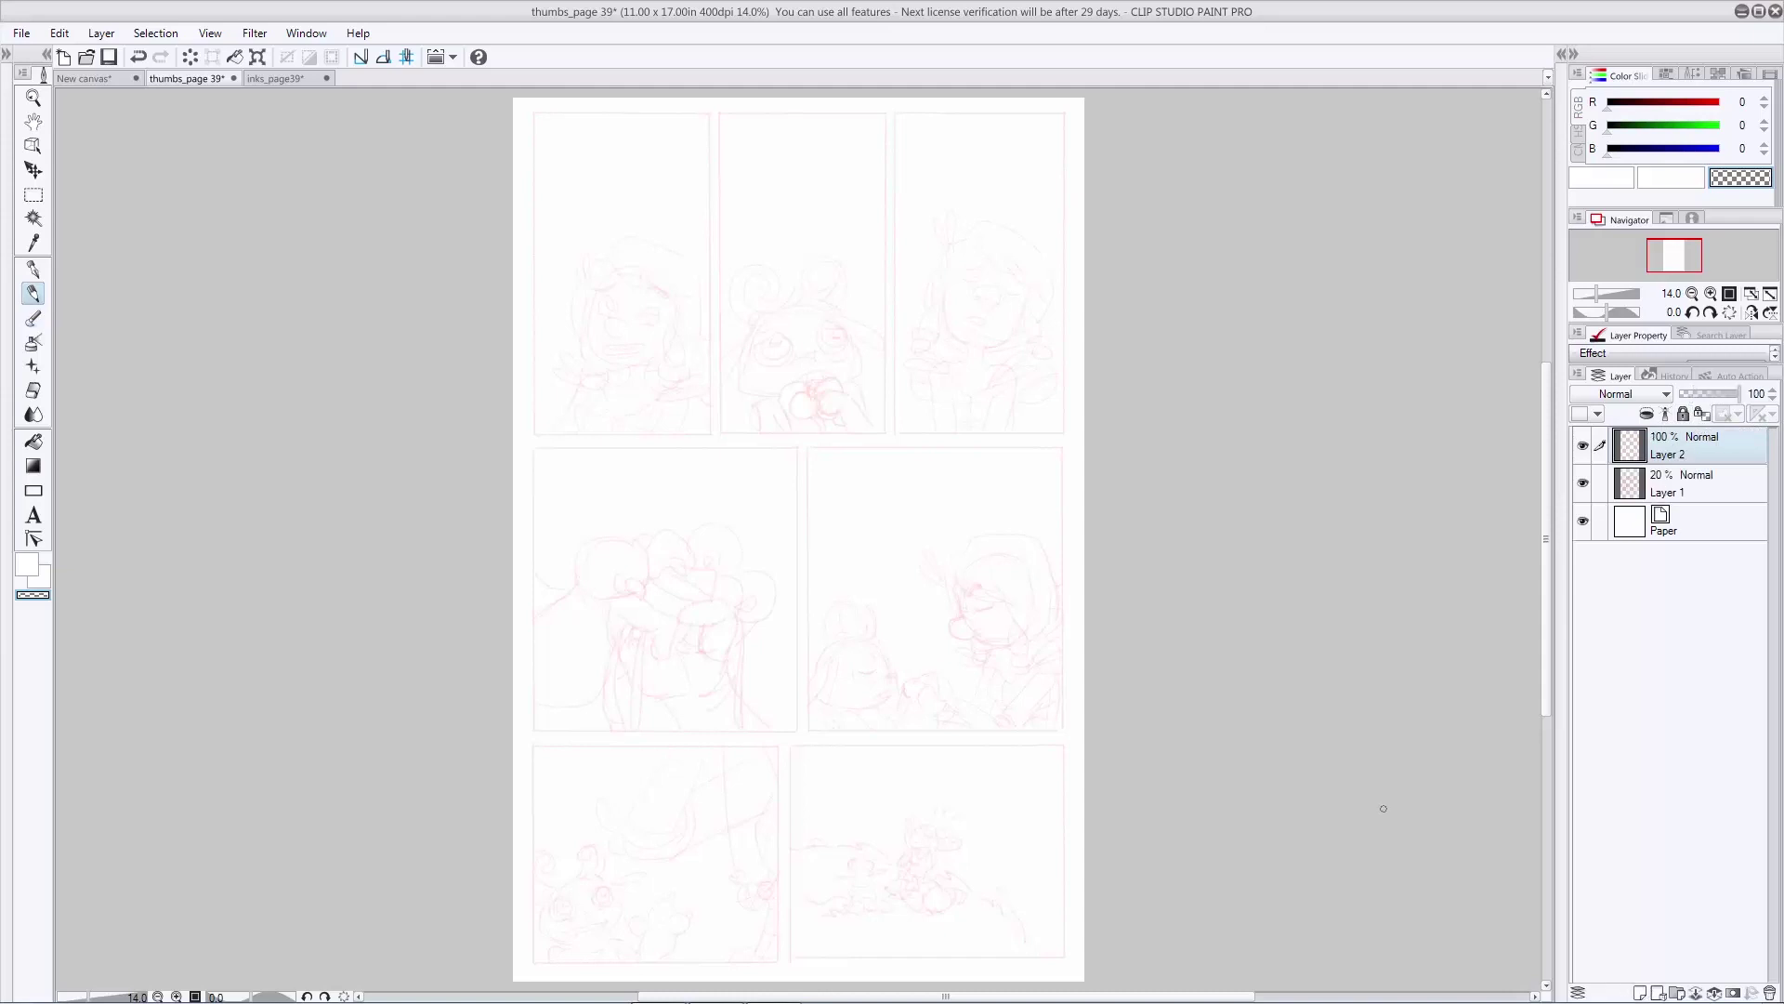
left_click(1639, 994)
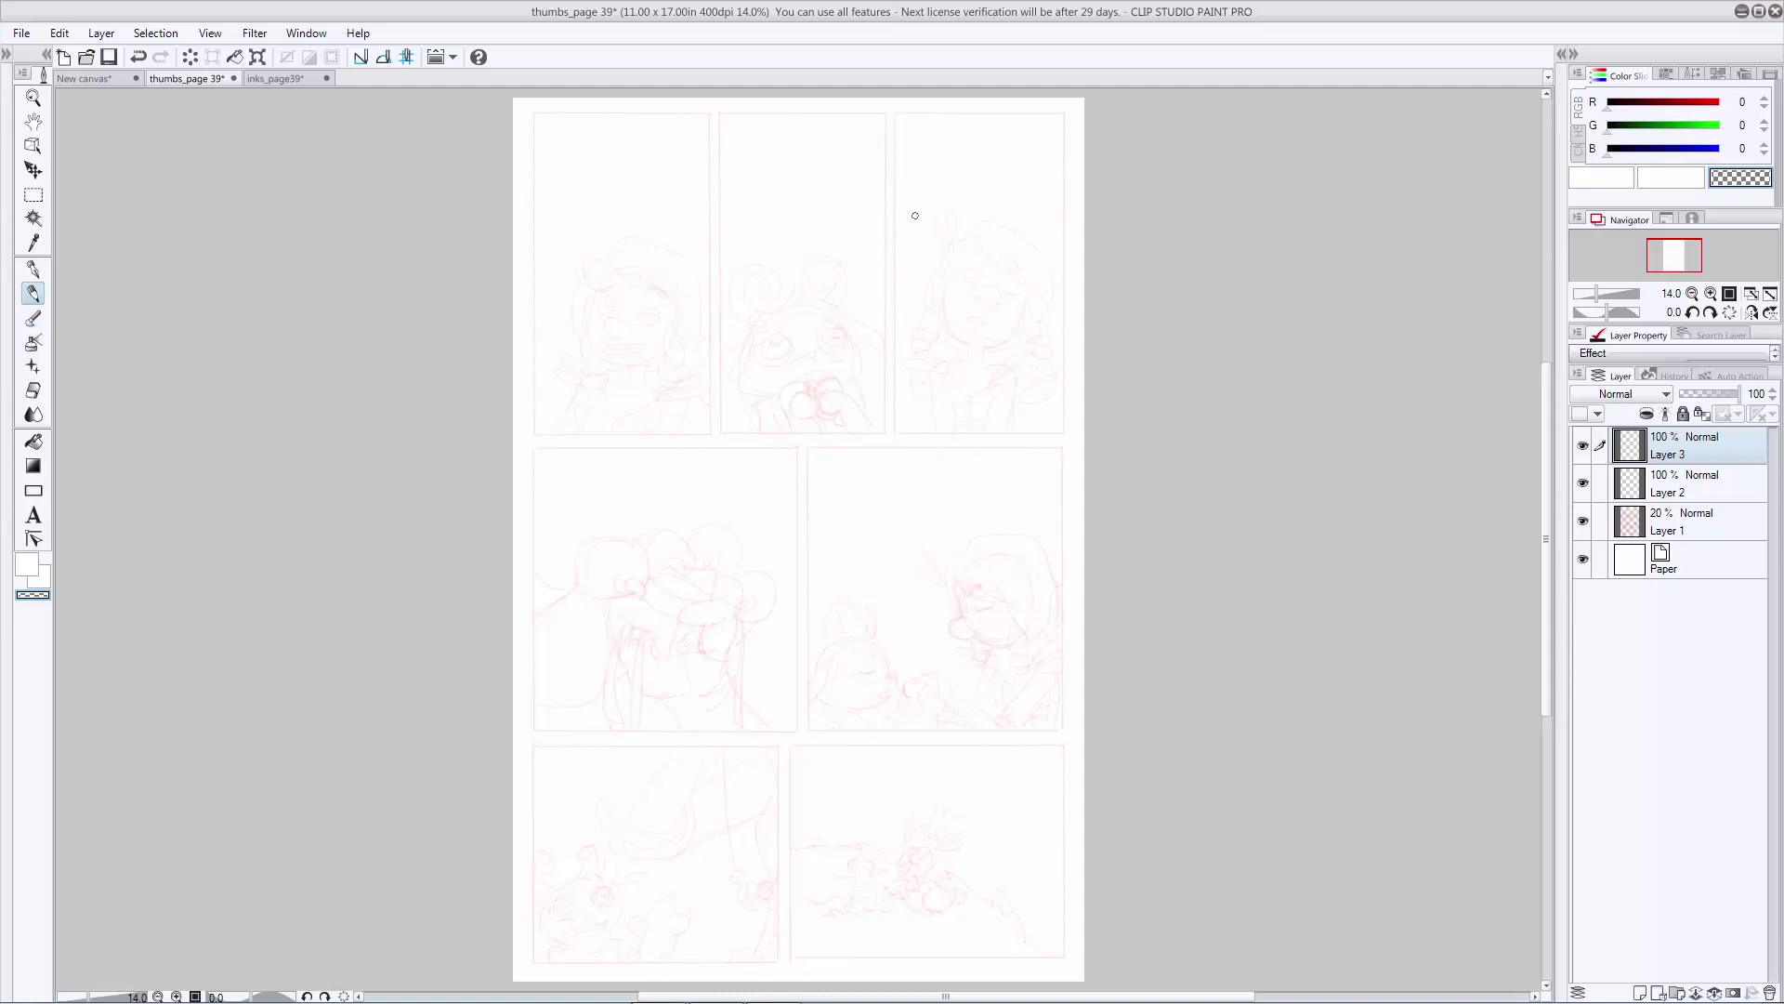
left_click(32, 268)
left_click(27, 564)
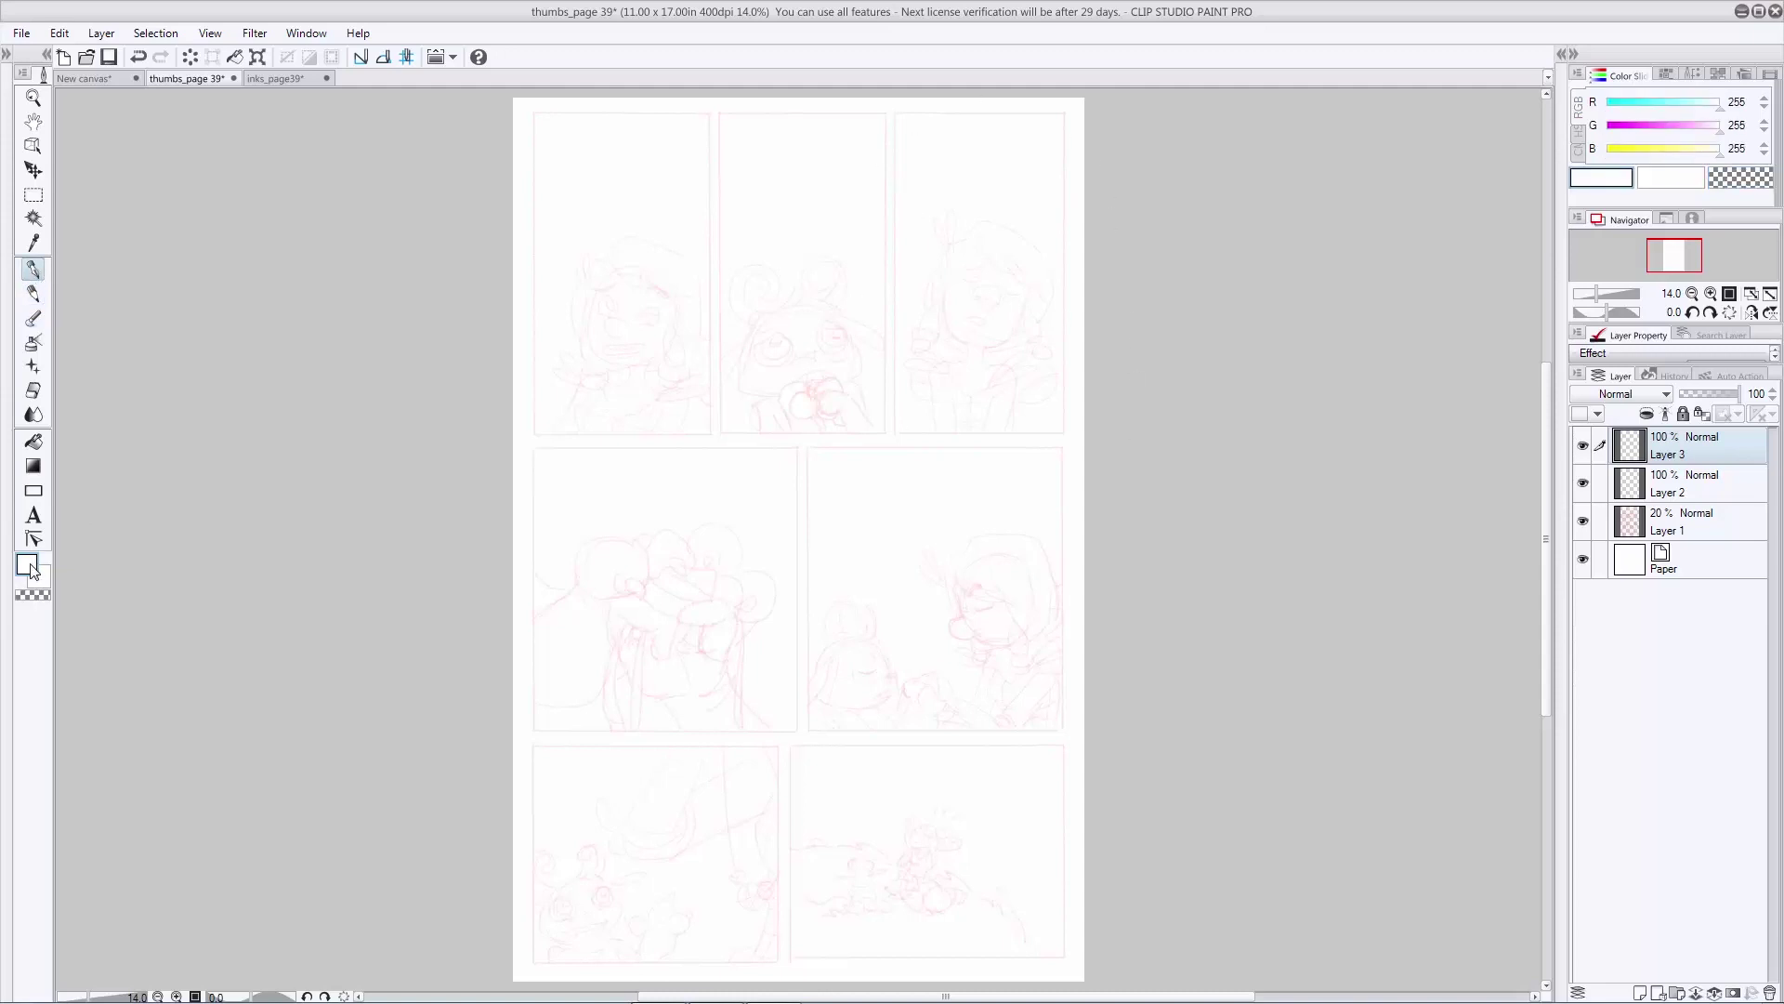
left_click(33, 569)
left_click(699, 562)
left_click(721, 629)
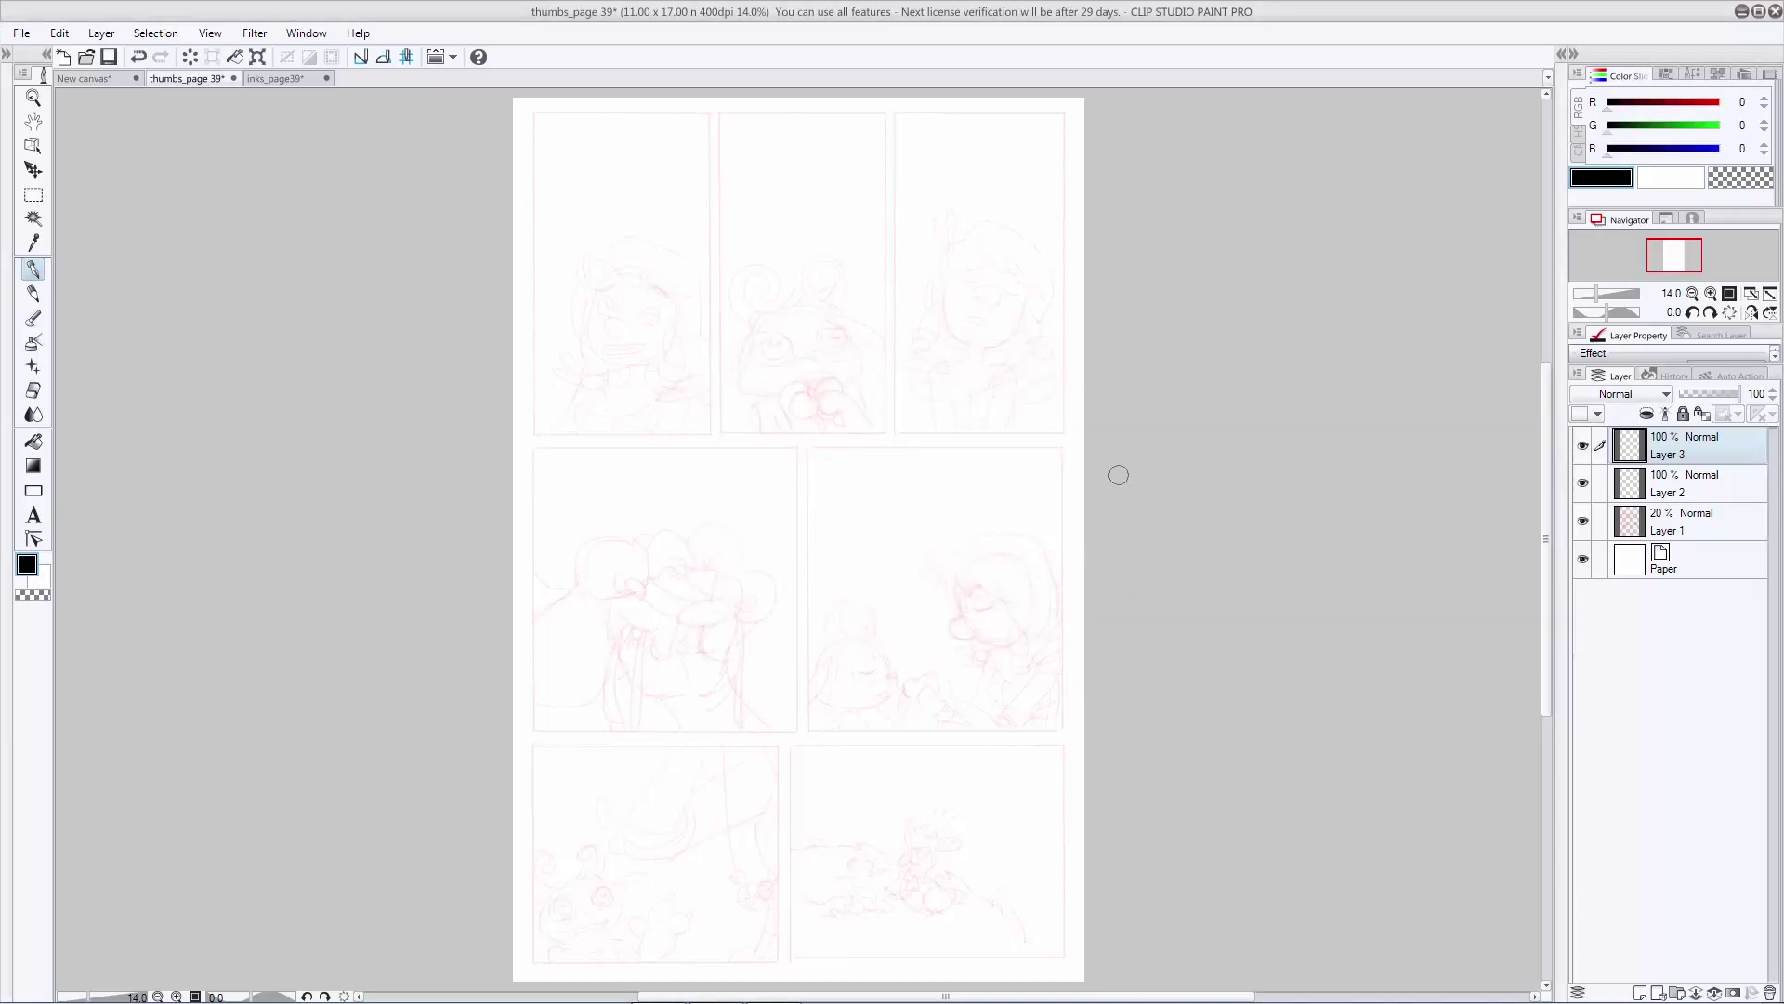
mouse_move(636, 493)
left_mouse_down()
mouse_move(721, 439)
mouse_move(745, 463)
left_mouse_up()
key("ctrl+z")
key("ctrl+z")
left_click_drag(812, 520, 959, 465)
left_click_drag(817, 534, 943, 491)
key("ctrl+z")
key("ctrl+z")
Step: Ink the upper-right panel's border on Layer 3 with four connected straight black lines over the sketched frame
left_click(897, 113)
left_click_drag(880, 279, 894, 433)
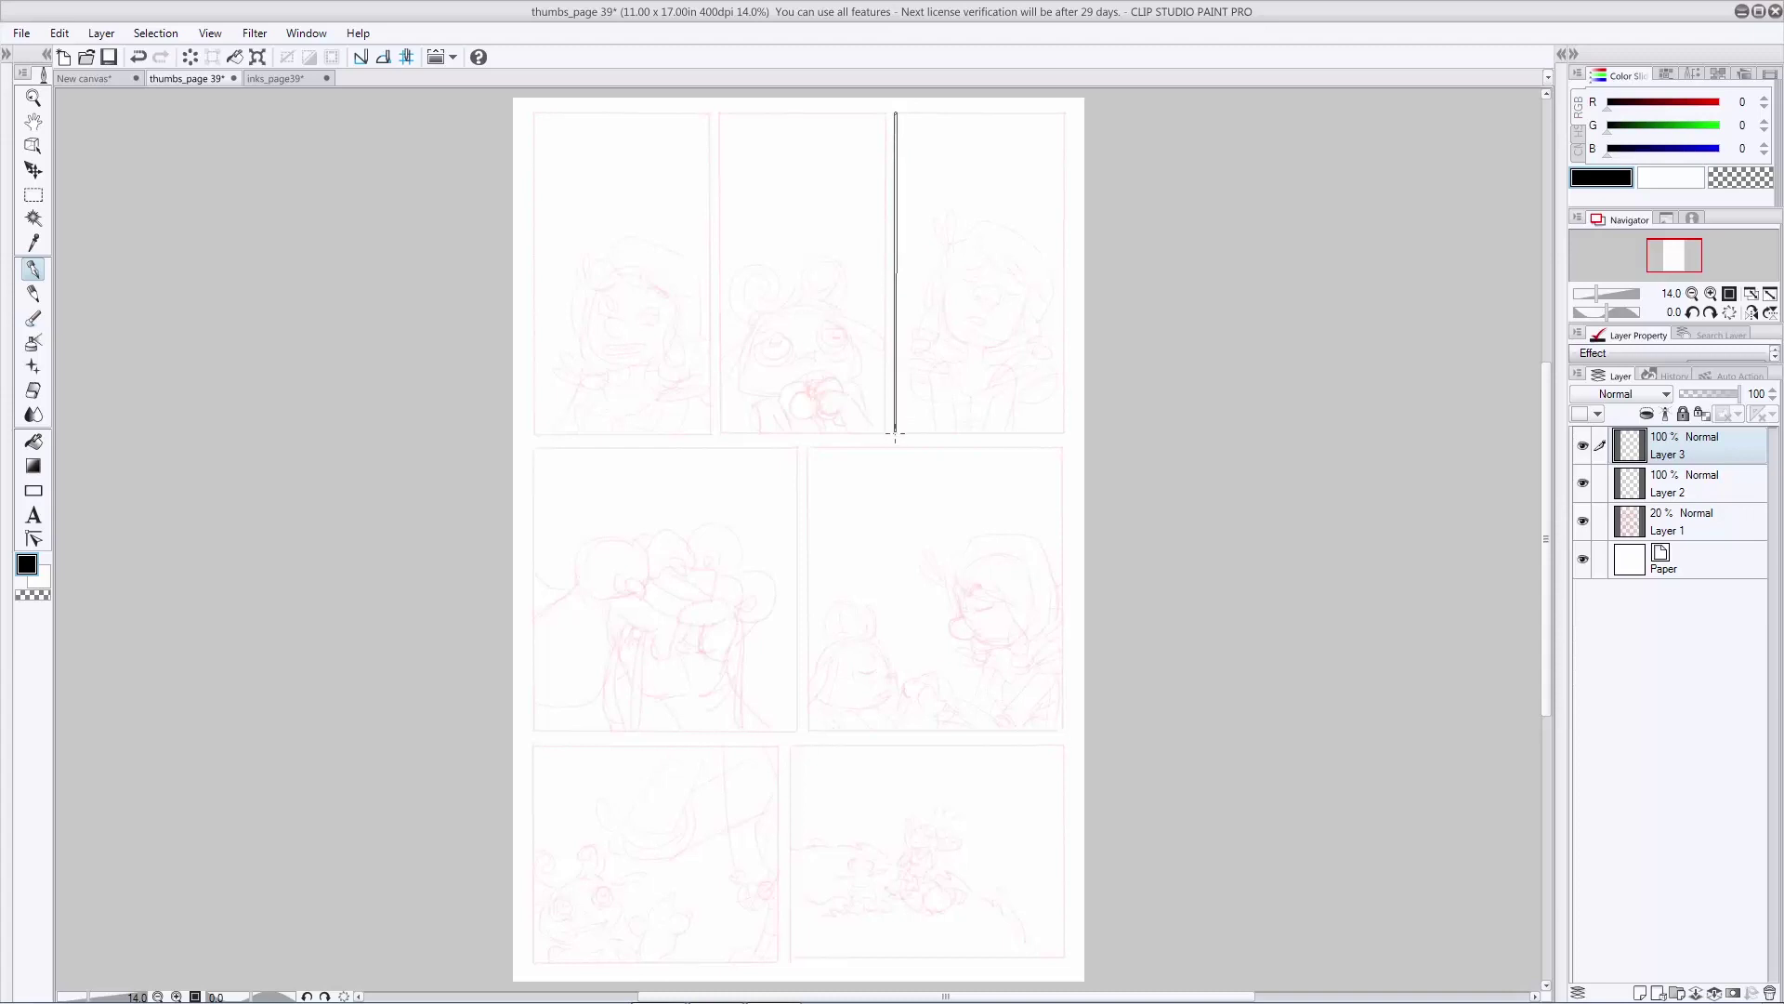
left_click(895, 433, "shift")
left_click(1066, 432, "shift")
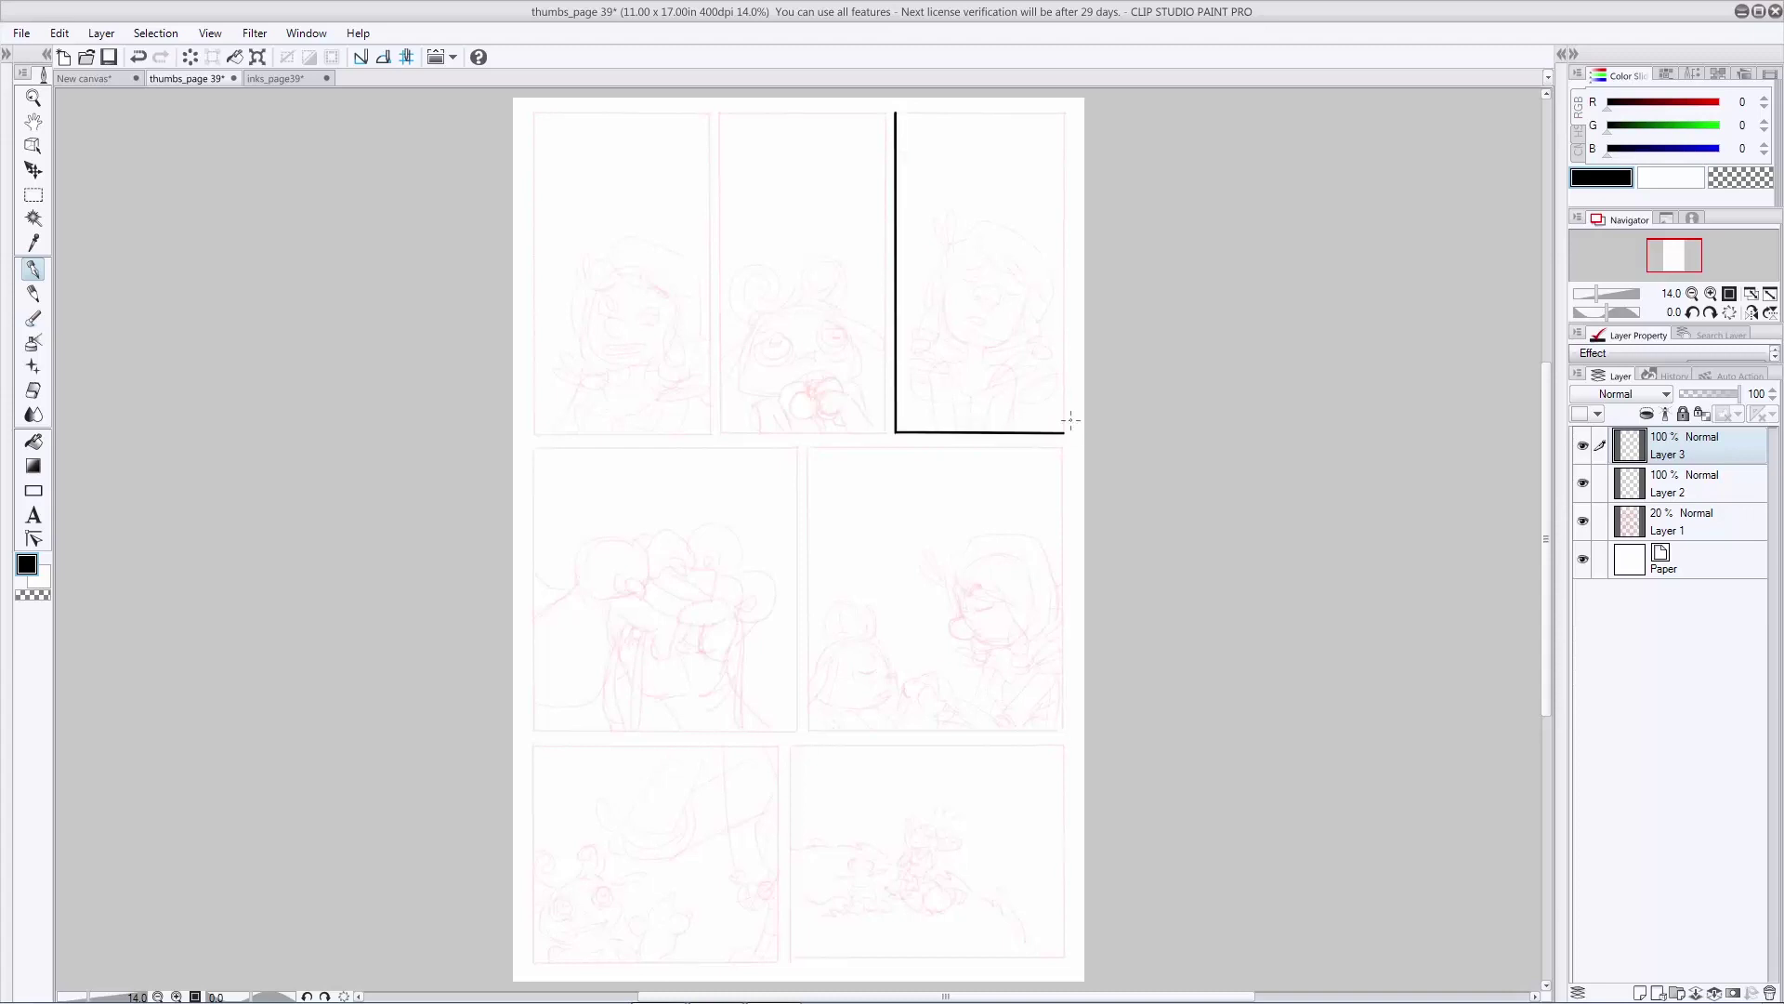
left_click(1064, 113, "shift")
left_click(896, 111, "shift")
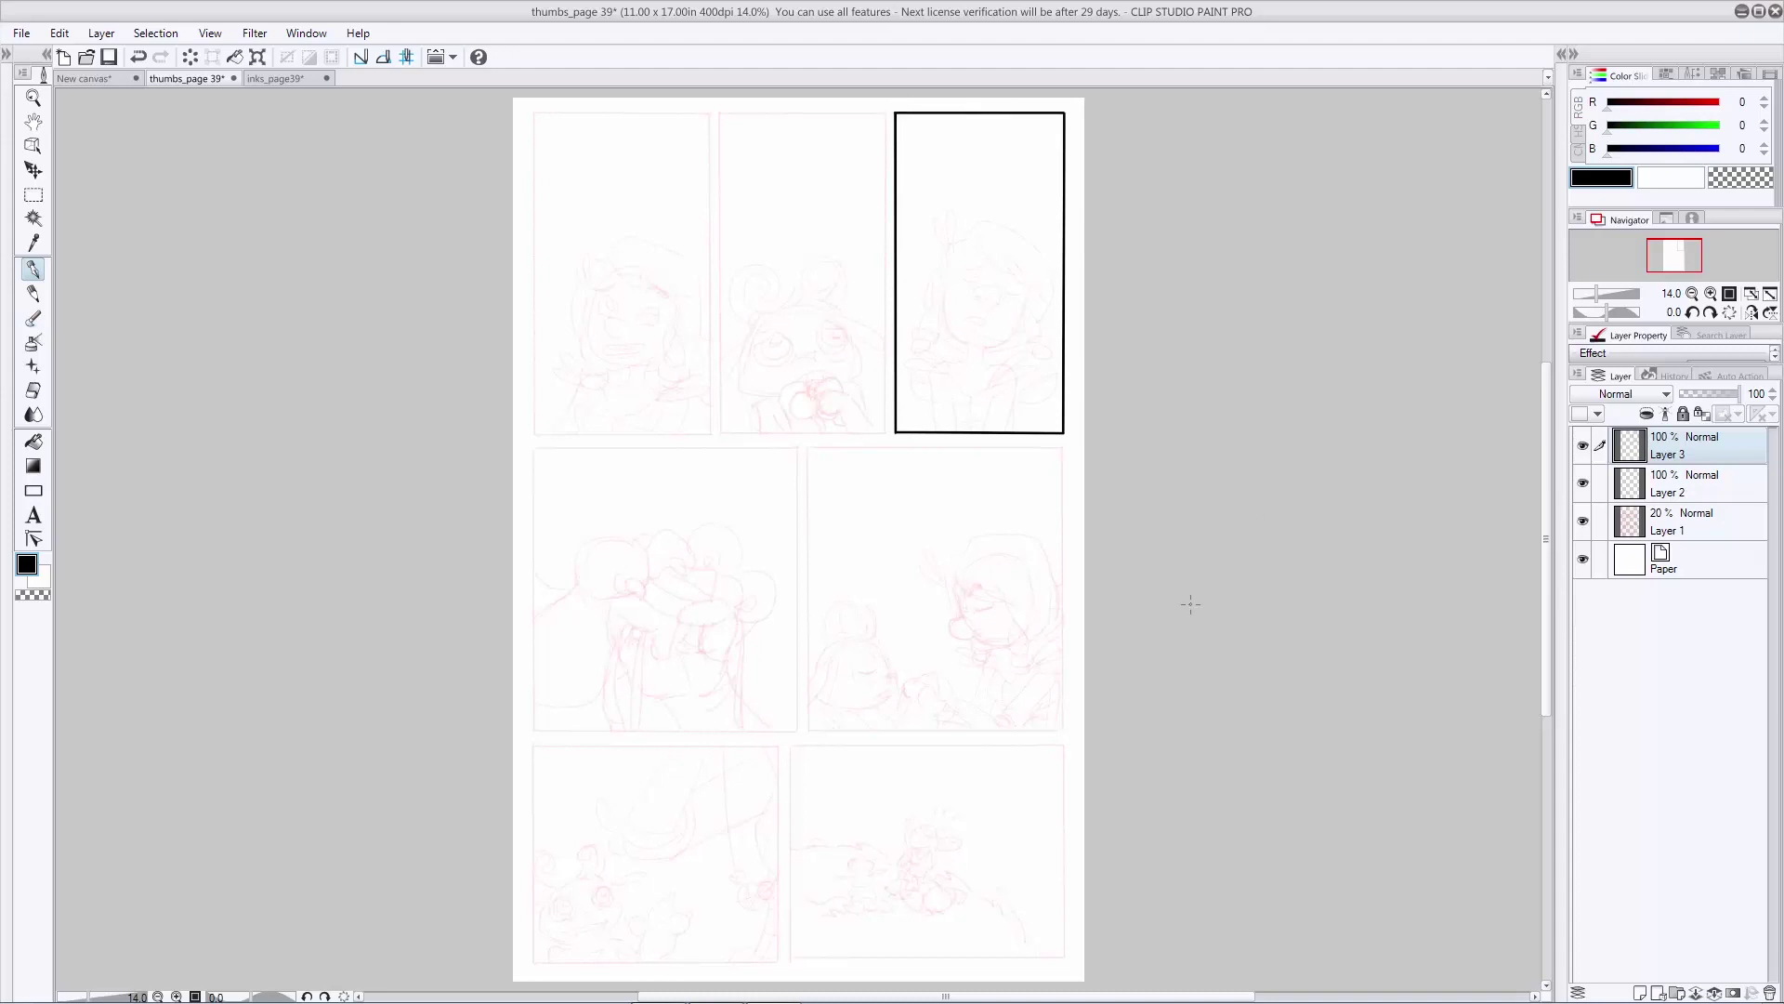
Step: Ink the facial features of the character in the upper-right panel on Layer 2
left_click(1650, 485)
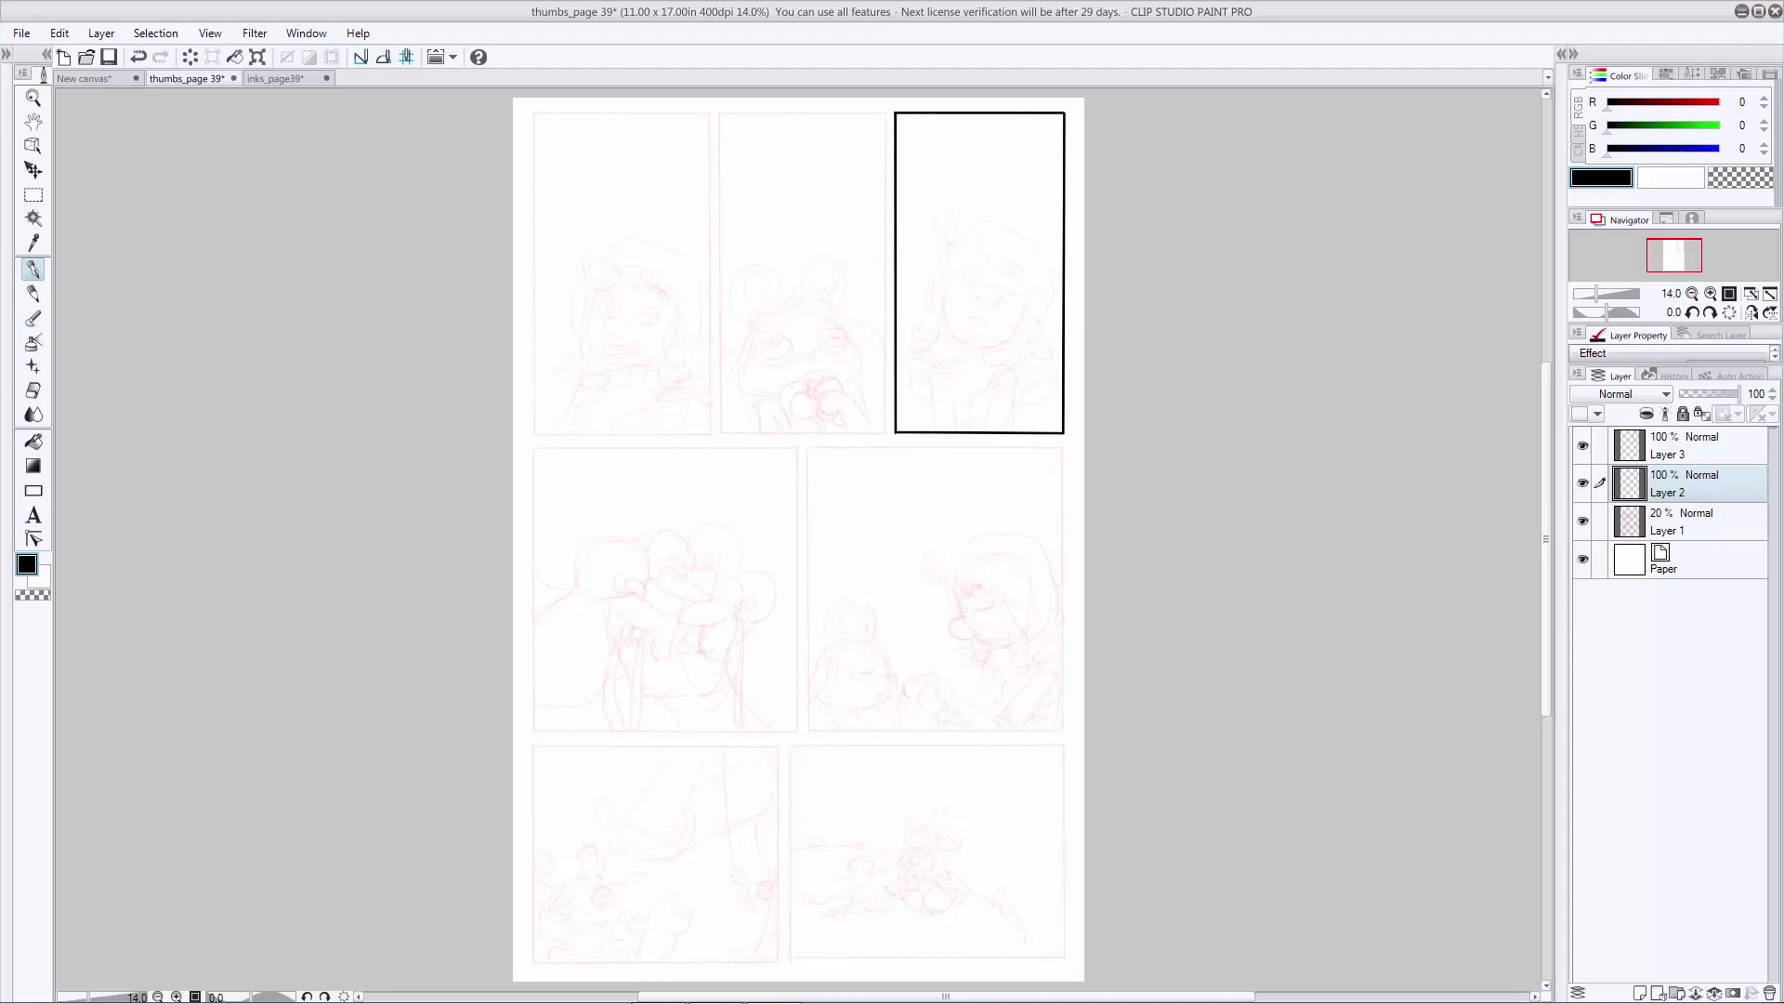
scroll(1023, 309, "up", 2)
left_click_drag(1023, 307, 924, 414)
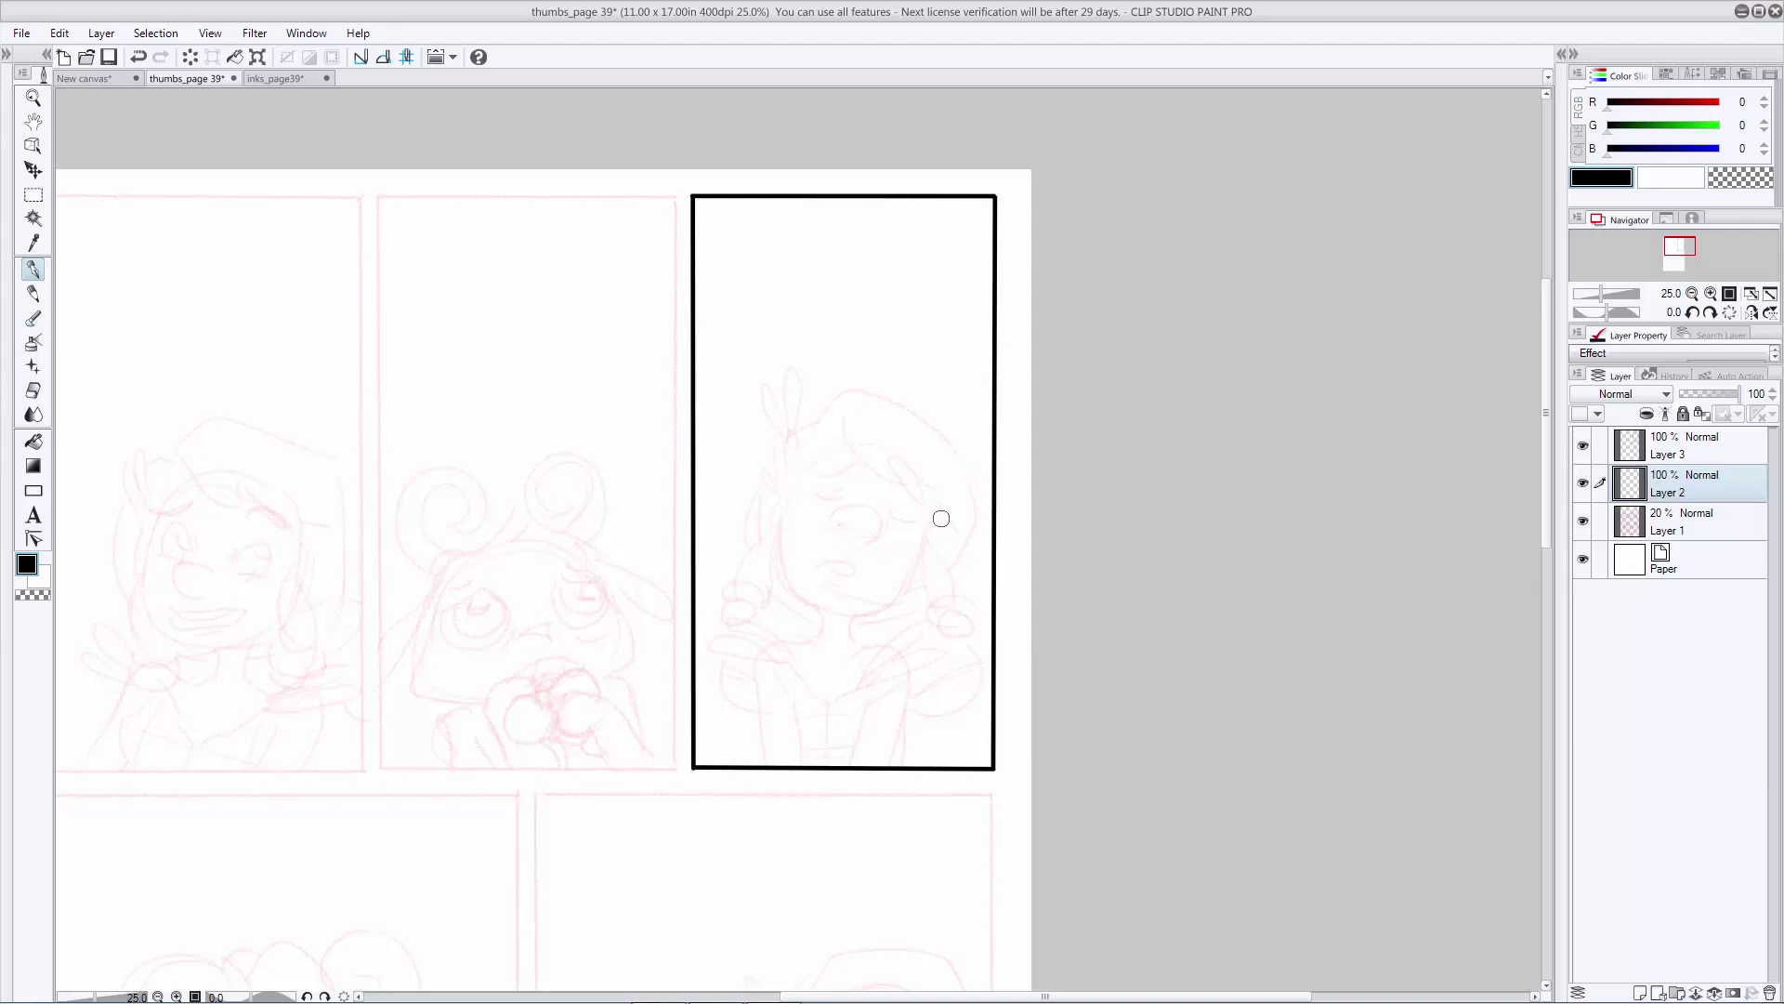
mouse_move(828, 517)
left_mouse_down()
mouse_move(878, 511)
mouse_move(846, 534)
left_mouse_up()
key("ctrl+z")
key("ctrl+y")
key("ctrl+y")
key("ctrl+y")
key("ctrl+y")
key("ctrl+y")
Step: Ink the character's hair, face outline, feathers, hood and braids in the upper-right panel, rotating the canvas as needed
key("minus")
key("asciicircum")
key("asciicircum")
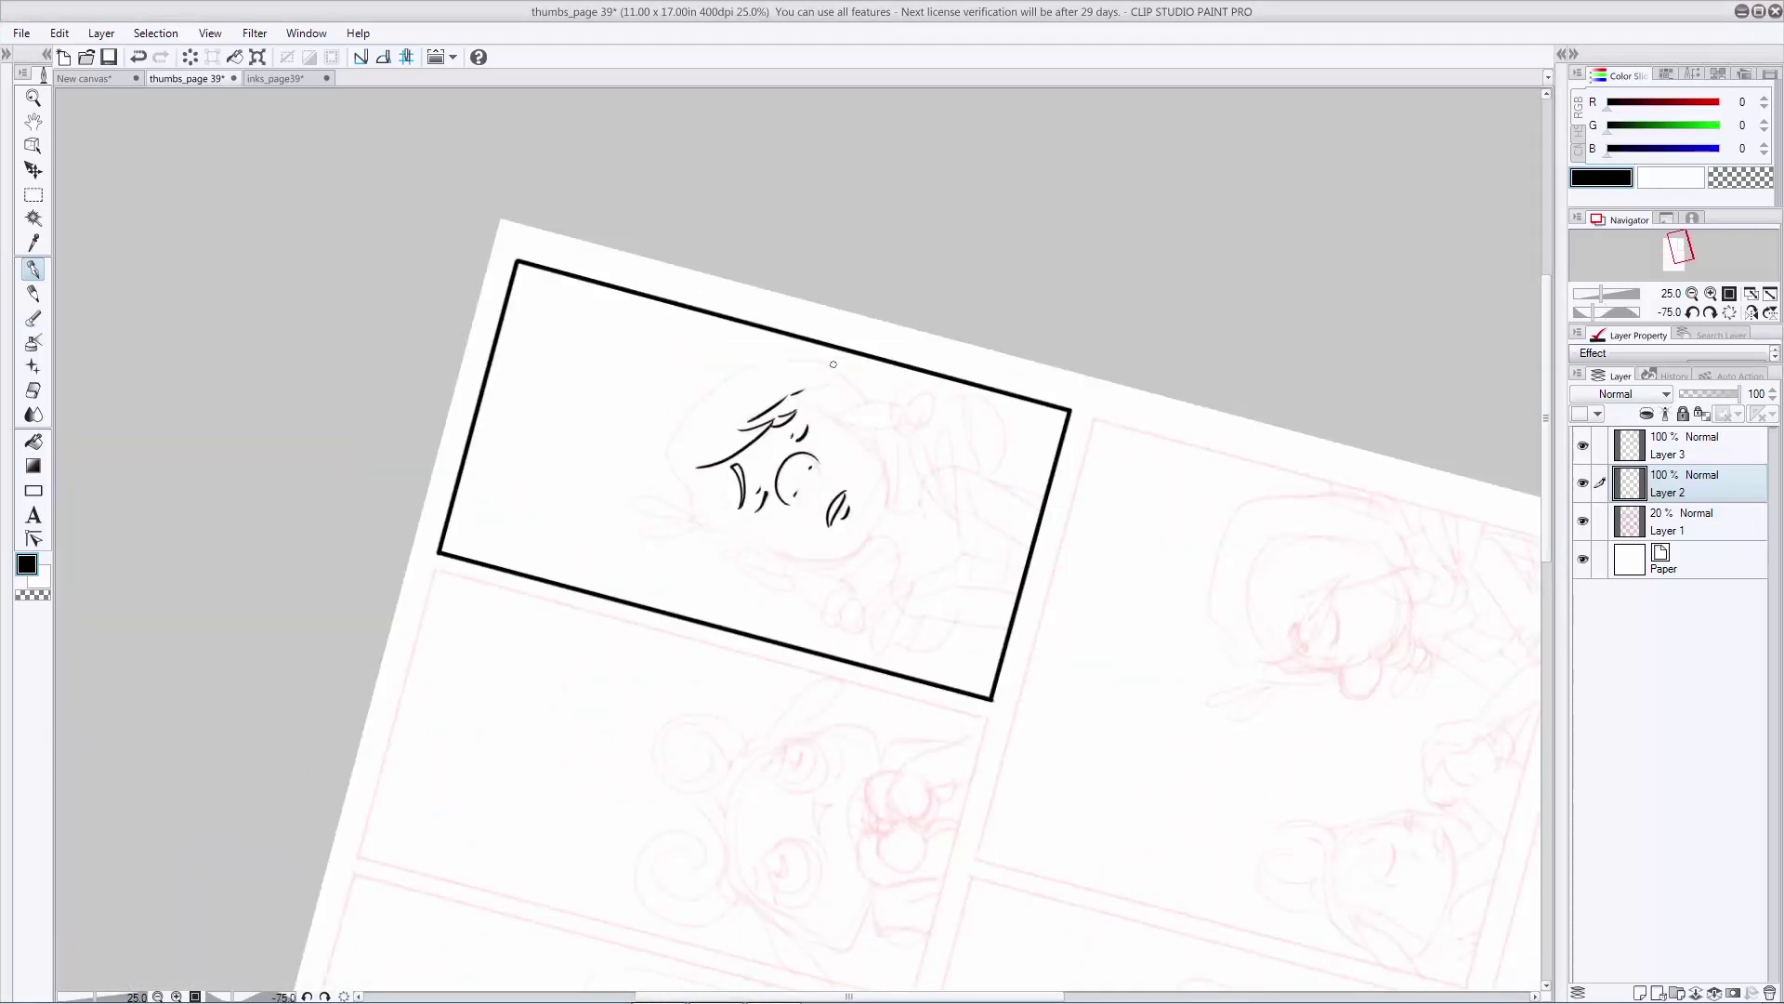
key("asciicircum")
left_click_drag(790, 476, 946, 501)
left_click_drag(780, 446, 778, 598)
mouse_move(788, 447)
left_mouse_down()
mouse_move(794, 361)
mouse_move(762, 381)
left_mouse_up()
left_click_drag(785, 442, 748, 592)
left_click_drag(781, 557, 822, 643)
left_click_drag(929, 491, 853, 645)
left_click_drag(925, 530, 956, 608)
mouse_move(832, 398)
left_mouse_down()
mouse_move(974, 525)
mouse_move(957, 572)
left_mouse_up()
left_click_drag(928, 602, 975, 609)
Step: Ink the character's neck, torso and arm lines, erasing the overshoot below the panel border with the transparent color
left_click_drag(776, 585, 821, 641)
mouse_move(853, 641)
left_mouse_down()
mouse_move(887, 641)
mouse_move(853, 764)
left_mouse_up()
left_click_drag(934, 635, 897, 776)
key("ctrl+z")
mouse_move(833, 695)
left_mouse_down()
mouse_move(830, 736)
mouse_move(873, 708)
left_mouse_up()
key("c")
left_click_drag(900, 783, 899, 767)
key("c")
Step: Ink the character's shoulder frills, sleeves and collar on both sides of the torso
left_click_drag(789, 630, 720, 669)
mouse_move(775, 670)
left_mouse_down()
mouse_move(807, 762)
mouse_move(770, 762)
left_mouse_up()
left_click_drag(874, 620, 878, 643)
left_click_drag(772, 590, 808, 623)
mouse_move(725, 643)
left_mouse_down()
mouse_move(721, 686)
mouse_move(760, 710)
left_mouse_up()
left_click_drag(976, 664, 915, 706)
left_click_drag(930, 641, 974, 668)
left_click_drag(878, 609, 920, 627)
left_click_drag(721, 662, 753, 693)
left_click_drag(790, 624, 809, 639)
Step: Add the bodice and collar details, and reinforce the hood and hair lines of the upper-right character
left_click_drag(804, 741, 853, 762)
left_click_drag(771, 764, 772, 783)
key("ctrl+z")
left_click_drag(900, 674, 869, 696)
left_click_drag(929, 604, 874, 621)
left_click_drag(812, 621, 848, 595)
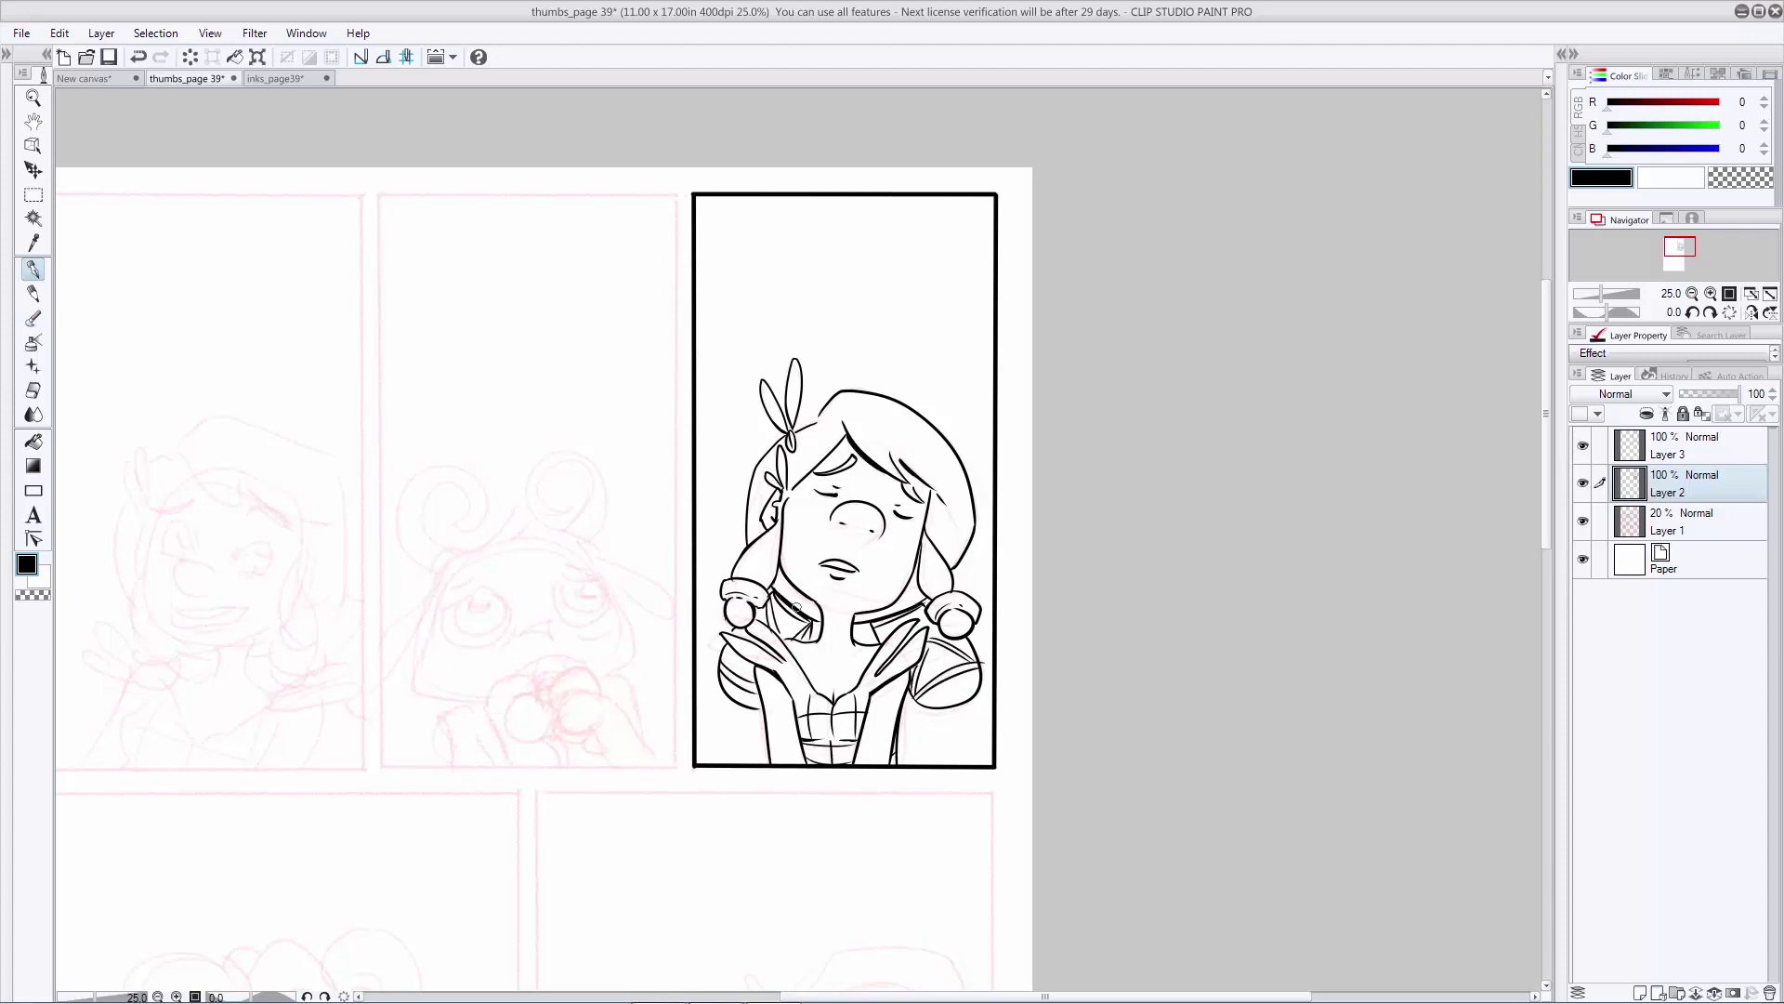
left_click_drag(753, 466, 744, 546)
left_click_drag(871, 465, 912, 486)
Step: Switch to the inks_page39 document and show its Layer 3 character inks and Layer 2 panel borders
left_click(292, 77)
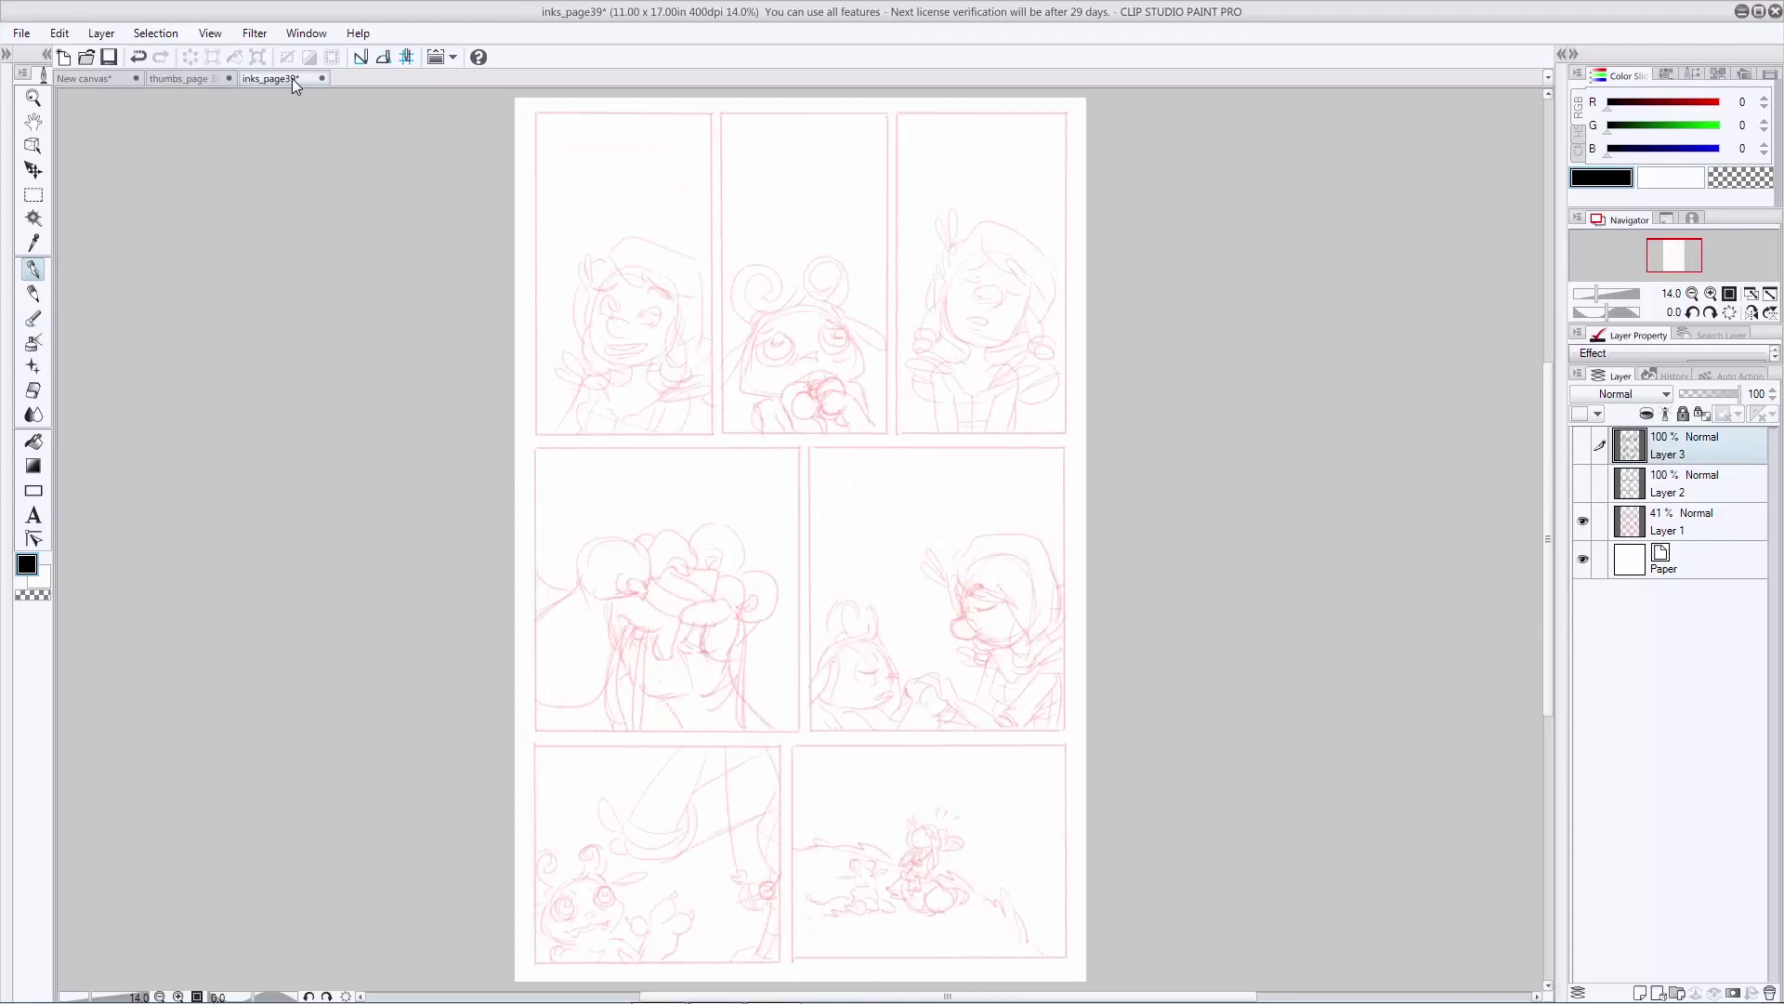
left_click(1582, 445)
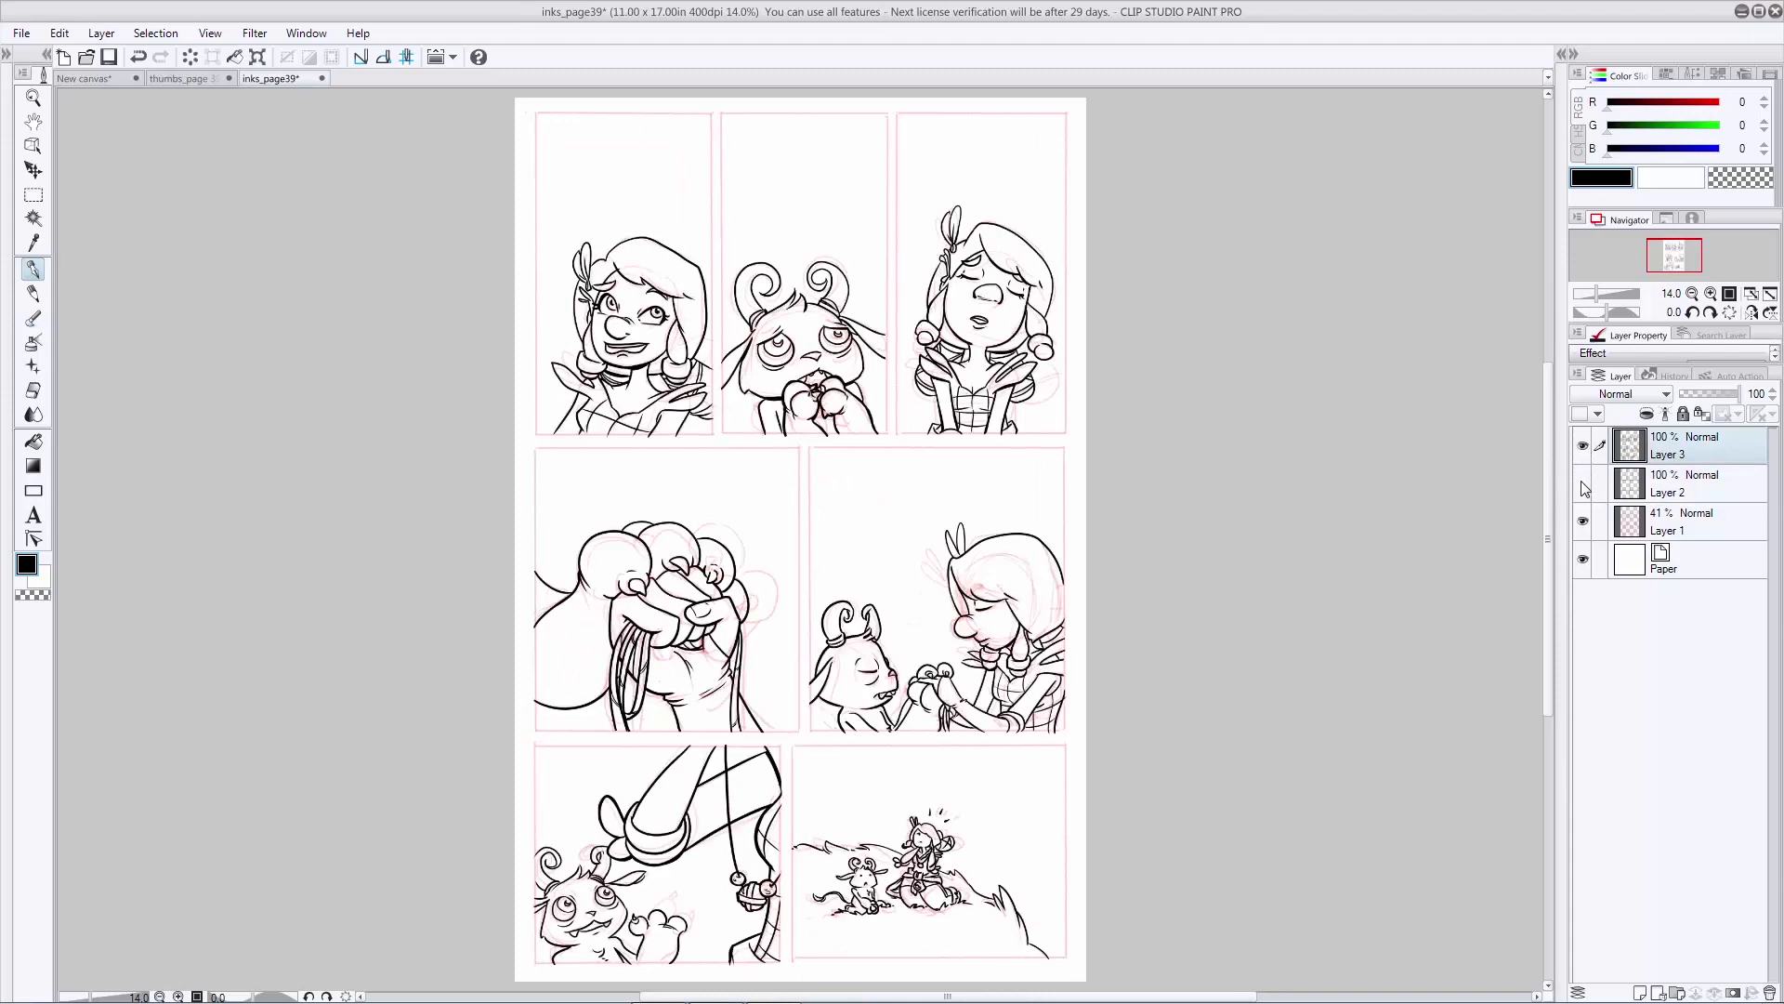
left_click(1583, 483)
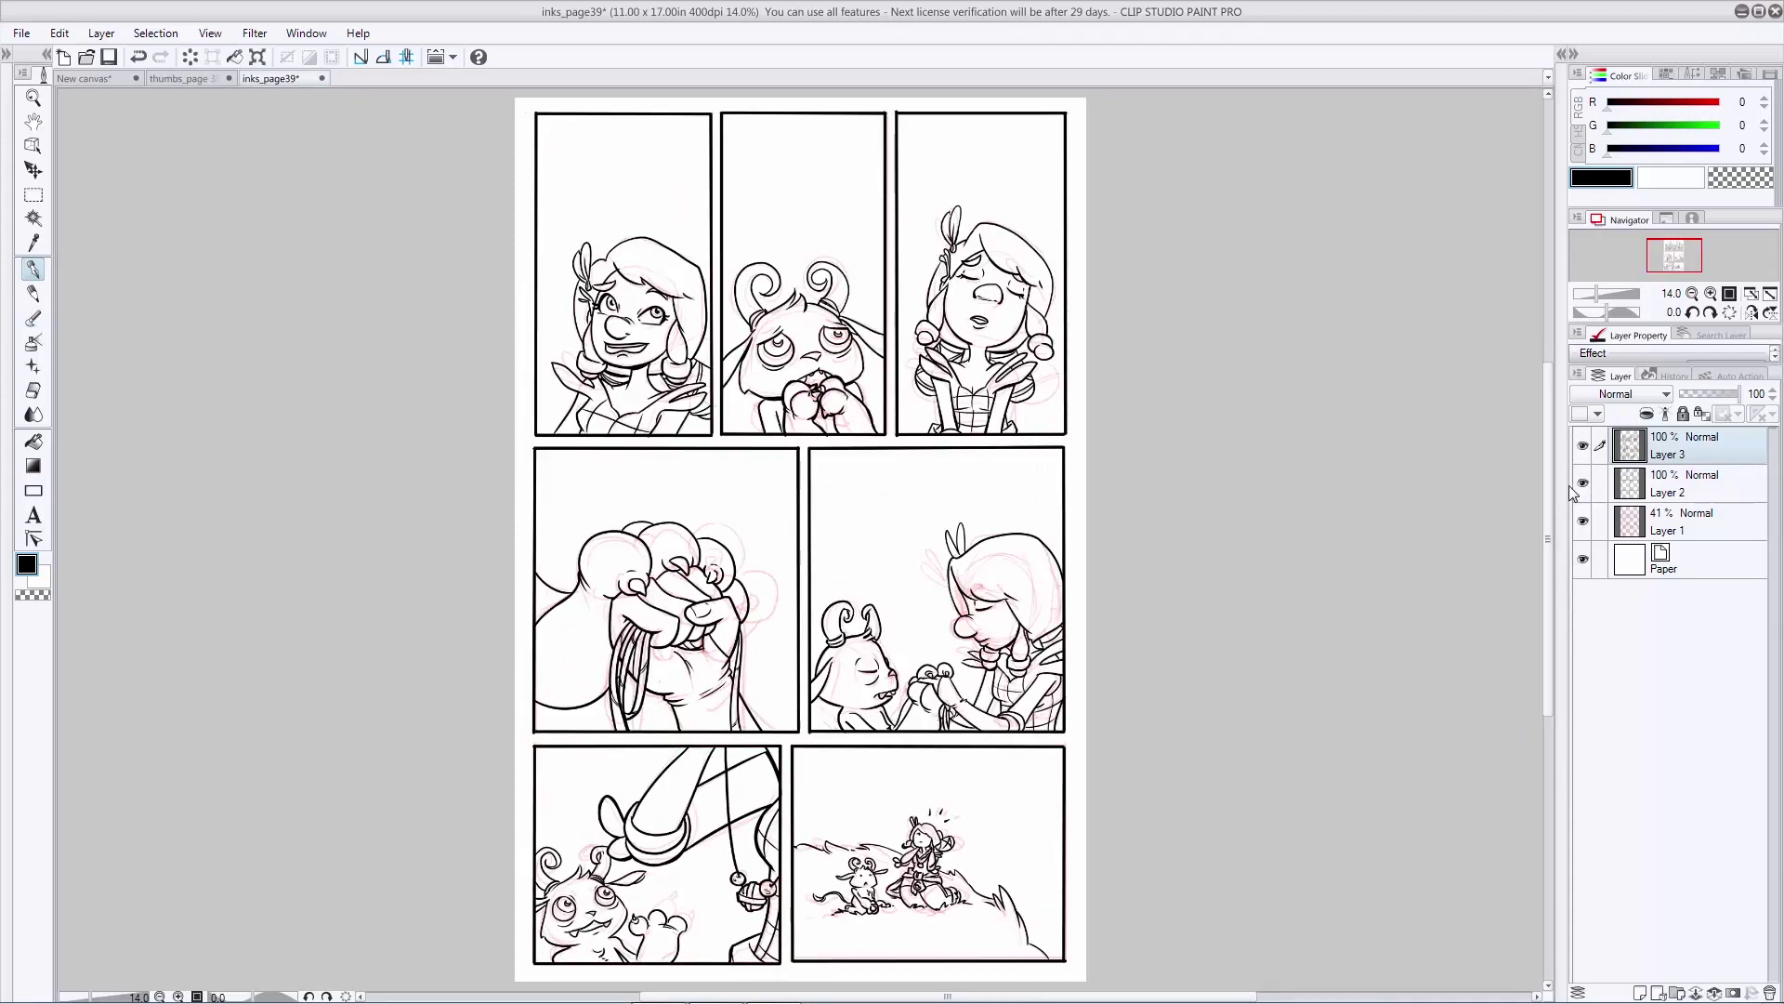